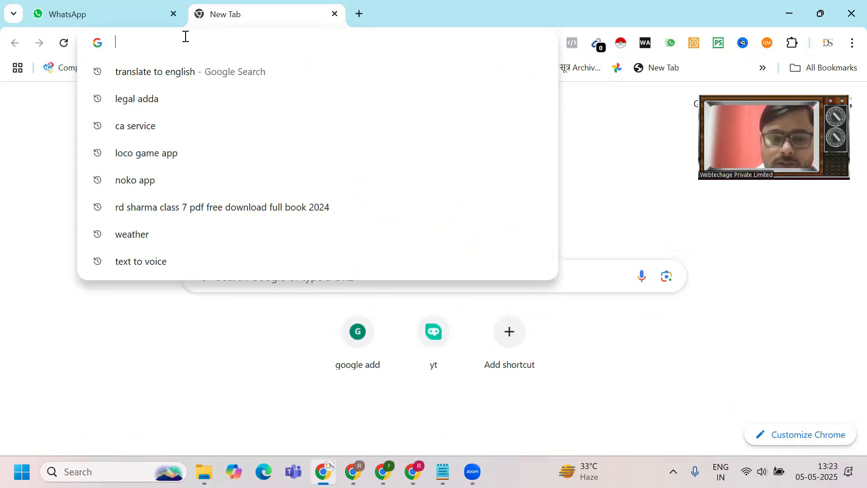
- Load the Vasify login page at bot.greentickapi.com from the 'bot' address-bar suggestion
text(bot)
key(Return)
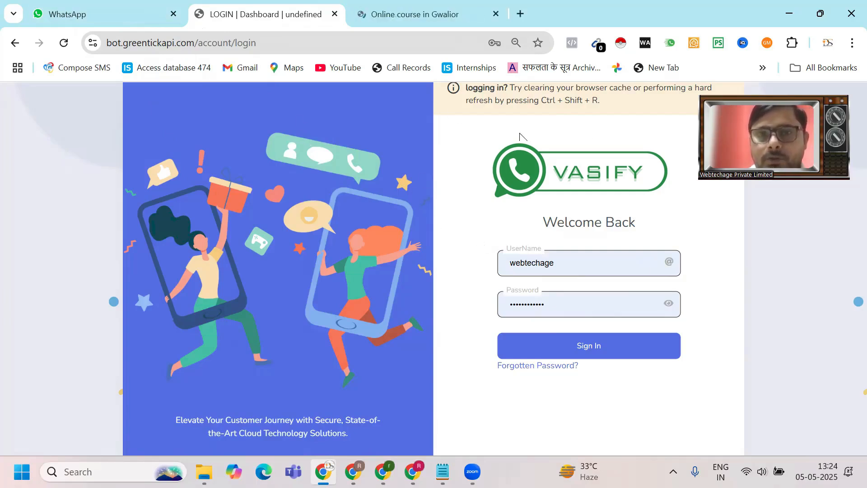
- Sign in with the saved username and password to reach the message-totals dashboard
click(592, 348)
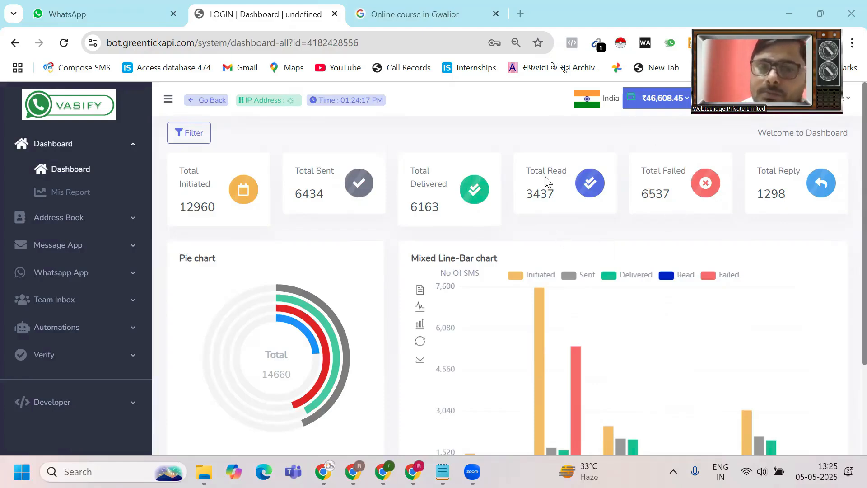
- Start a Wa Create Campaign form sending from the Webtech Solution number
click(80, 280)
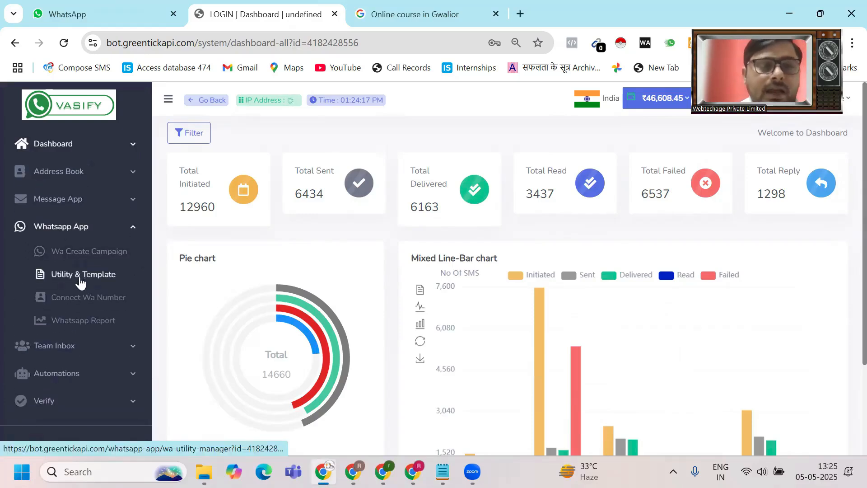
click(87, 257)
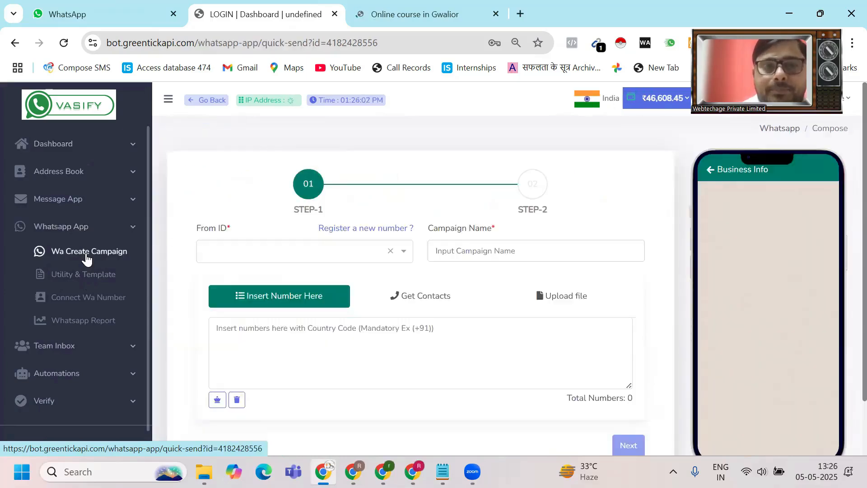
click(251, 252)
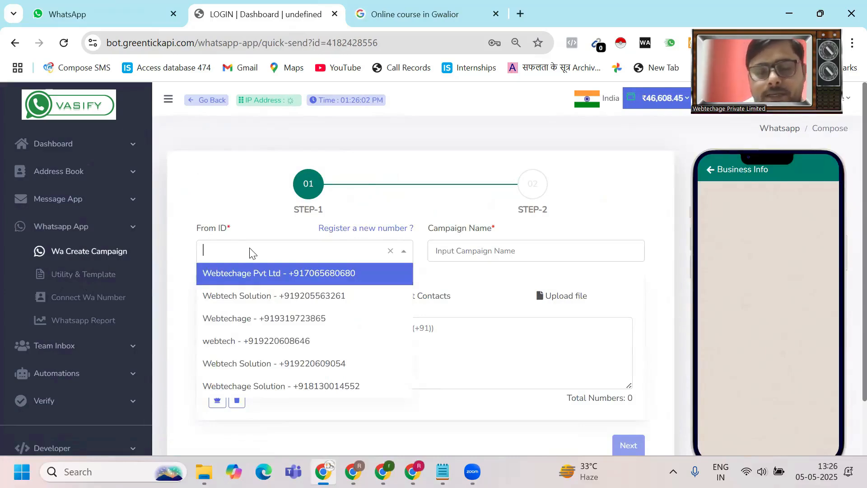
click(258, 301)
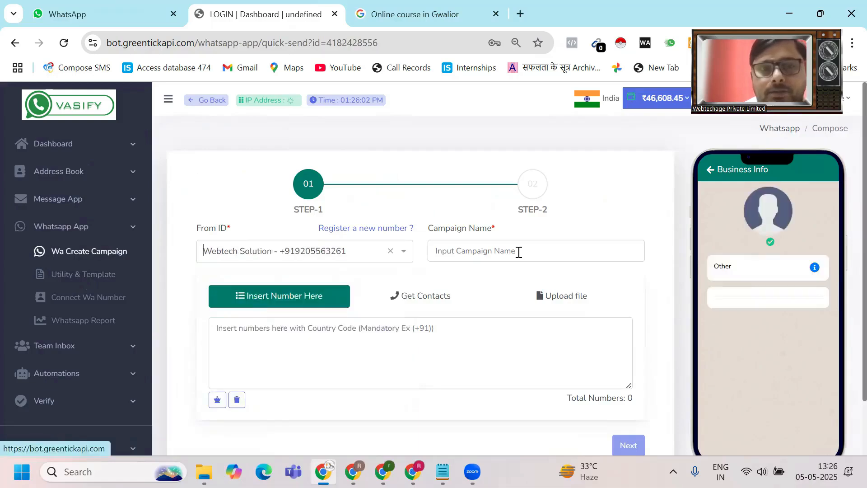
- Name the campaign 'ccaZXasfcxzcAdAG', add one recipient phone number, and advance to step 2
click(504, 257)
text(ccaZXasfcxzcAdAG)
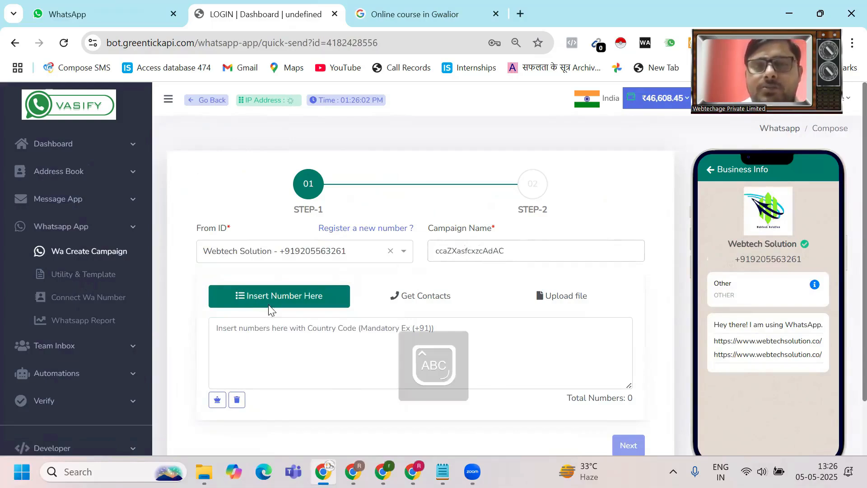
click(253, 334)
scroll(254, 335, down, 2)
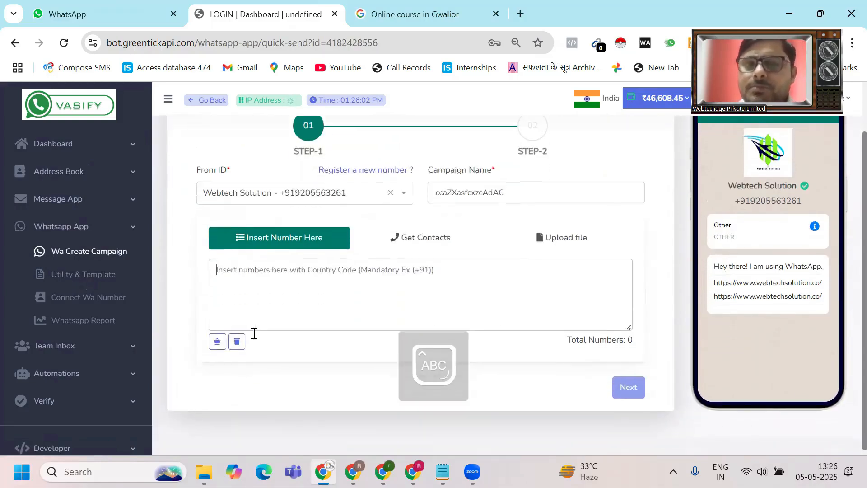
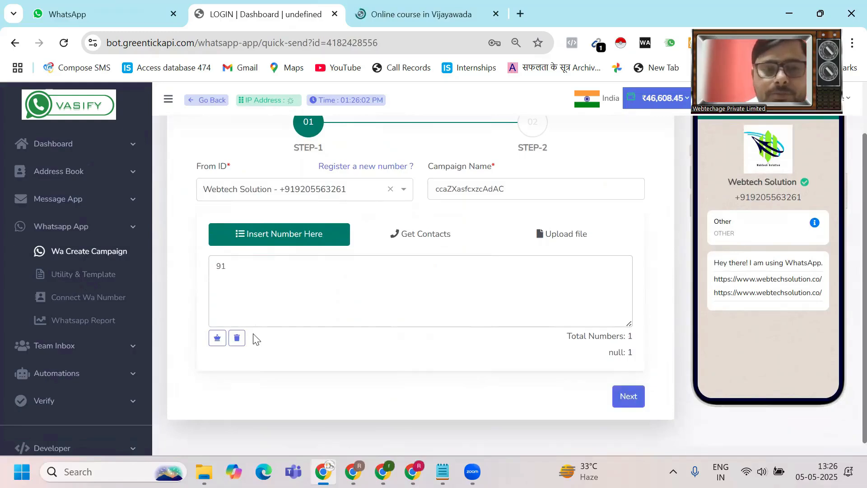
key(Caps_Lock)
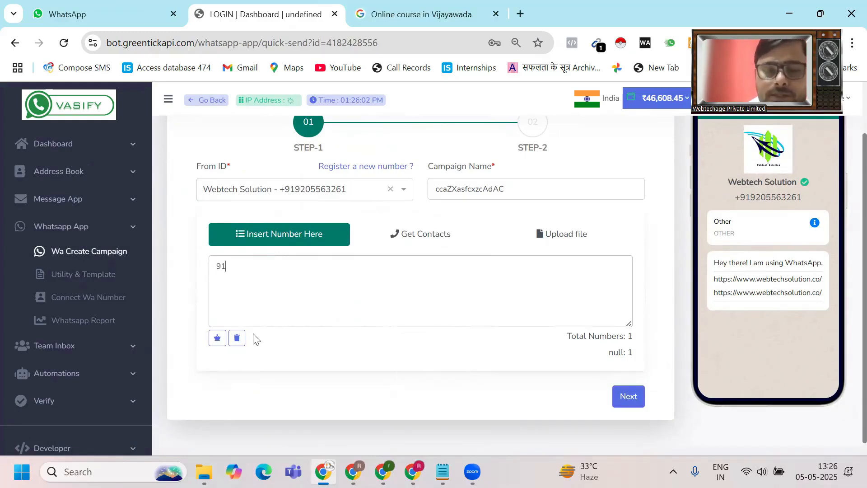
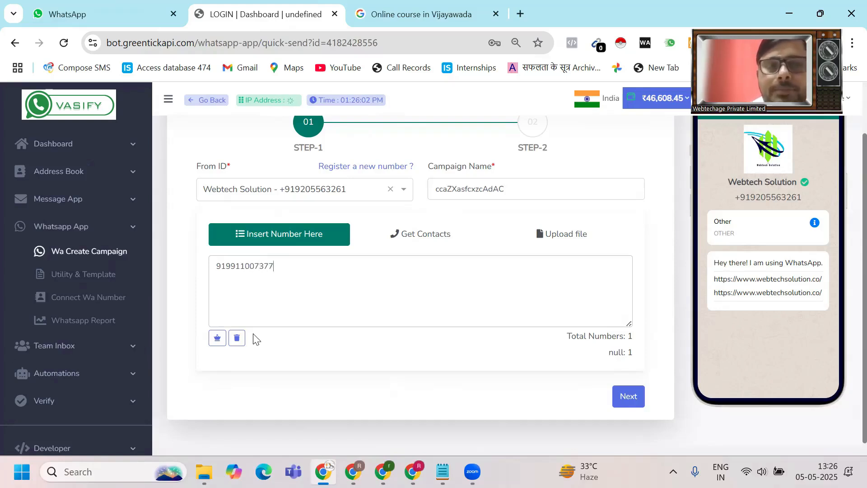
scroll(255, 338, down, 1)
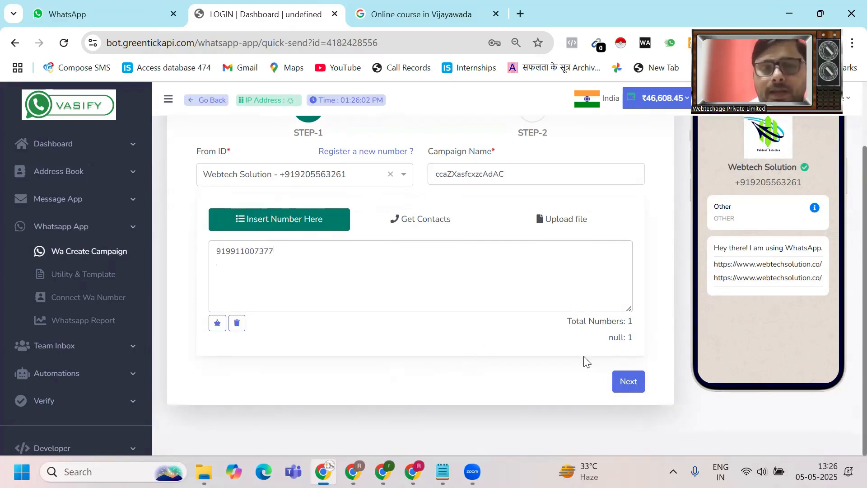
click(629, 385)
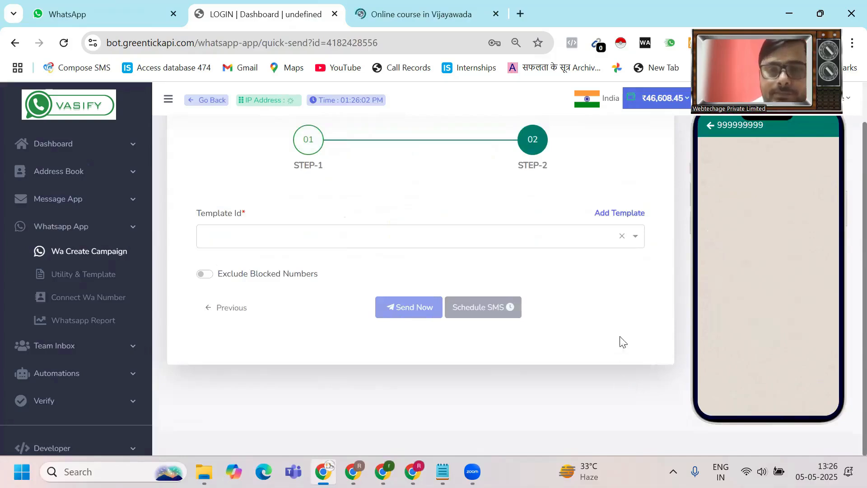
- Open the Template Id dropdown and scroll to the end of the template list
click(637, 239)
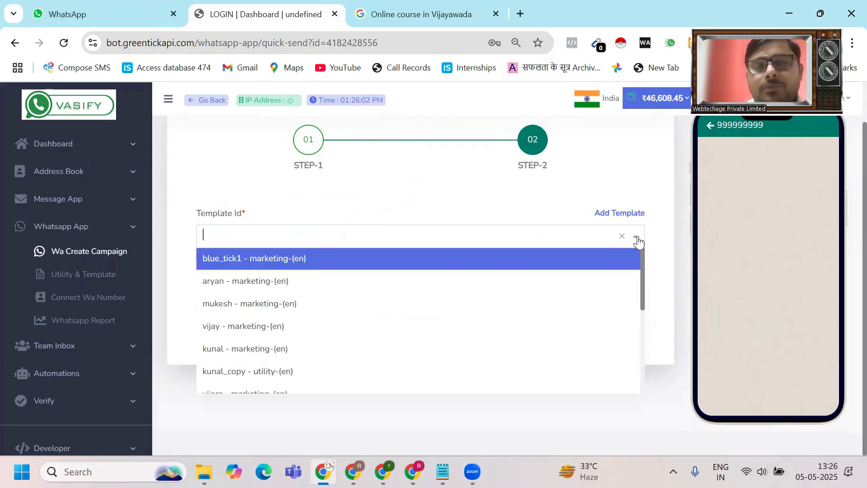
scroll(637, 242, down, 2)
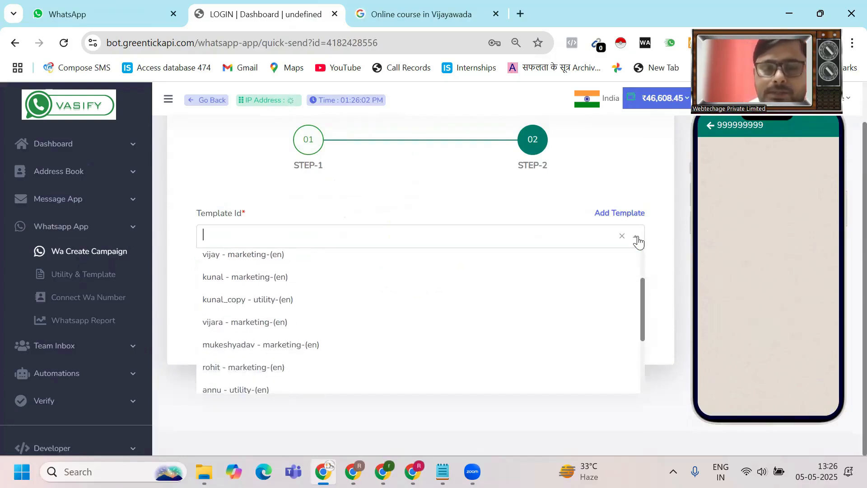
scroll(638, 243, down, 2)
scroll(638, 242, down, 1)
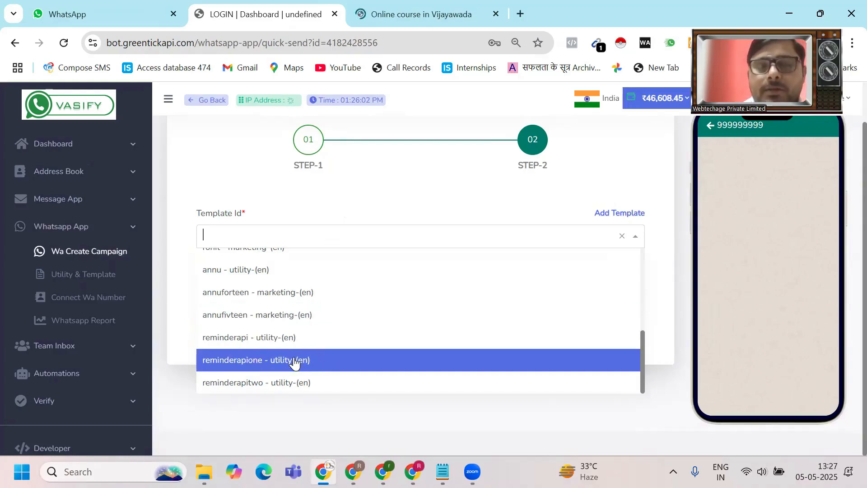
- Choose reminderapione, with Var1 'WhatsApp Business API Demo' and Var2 'Meta Support Team'
click(294, 360)
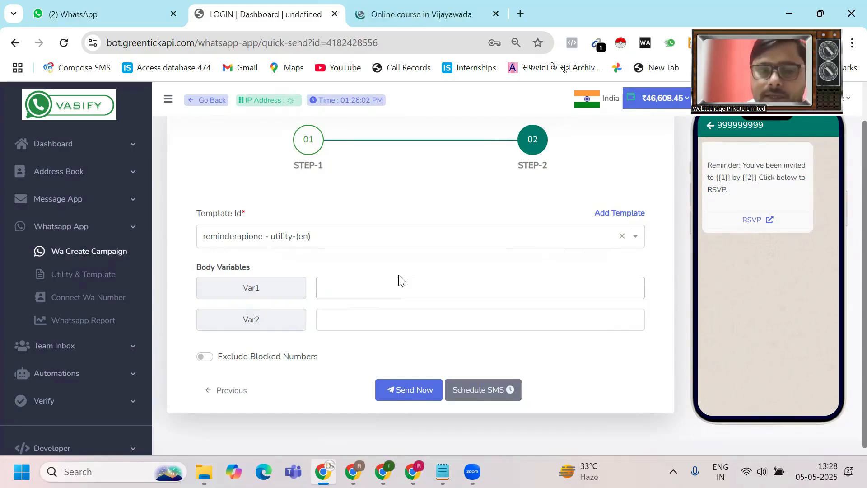
text(Wh)
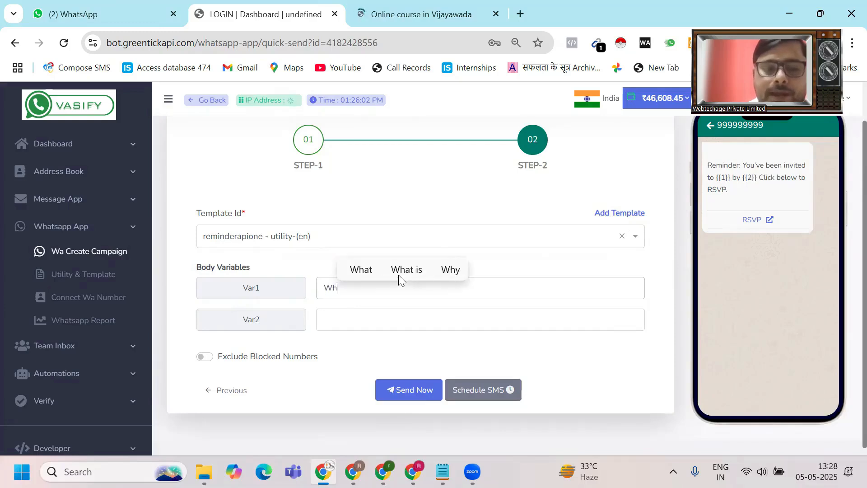
text(atsApp)
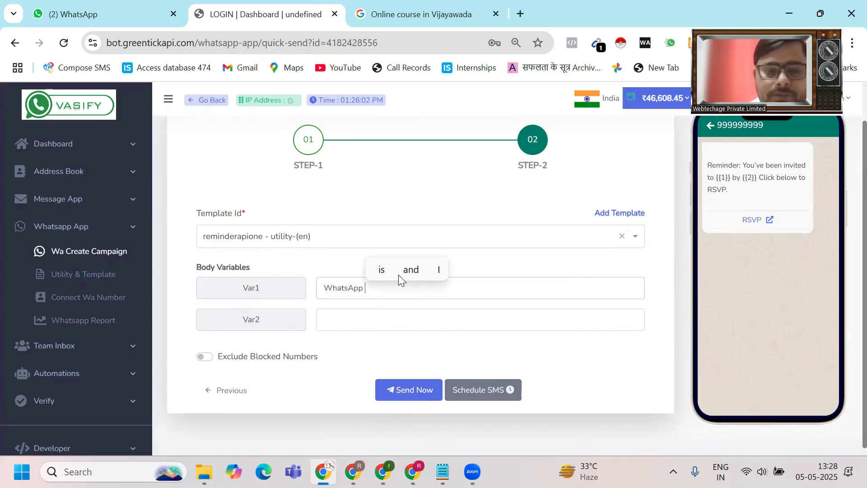
text( Bu)
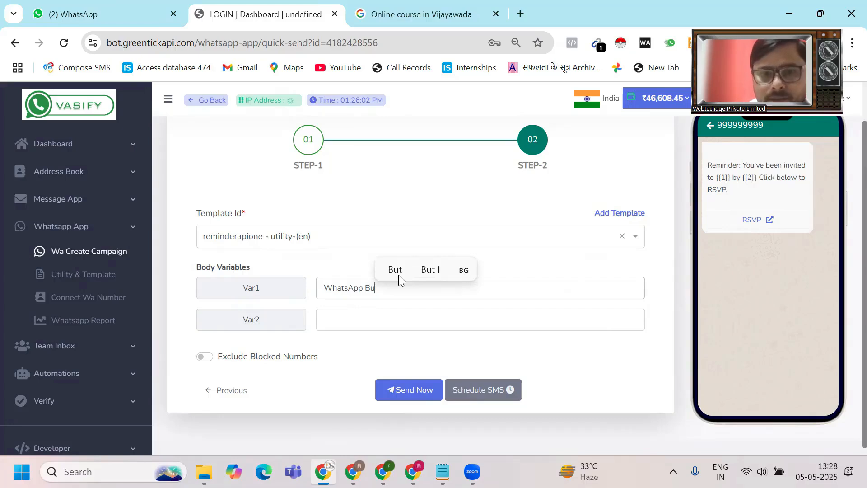
text(s)
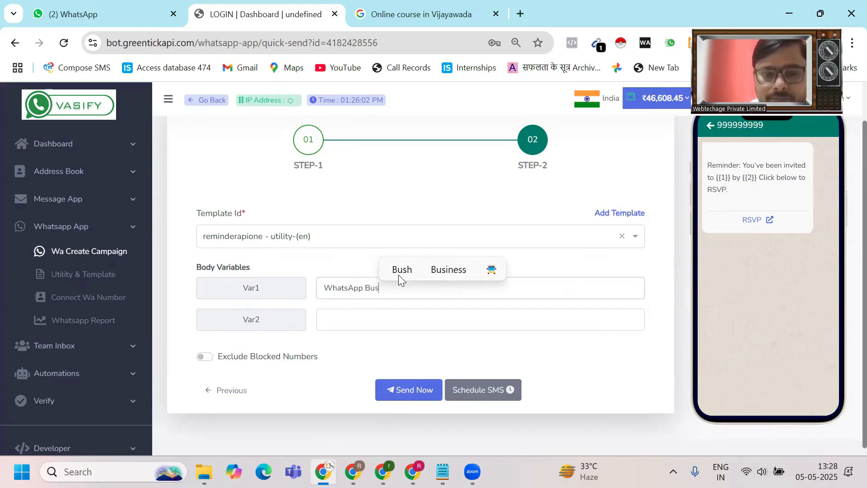
text(iness API )
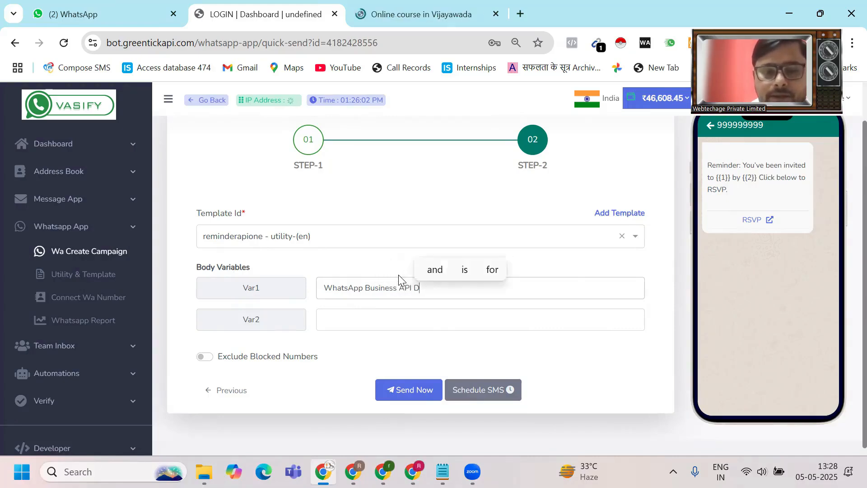
text(Demo)
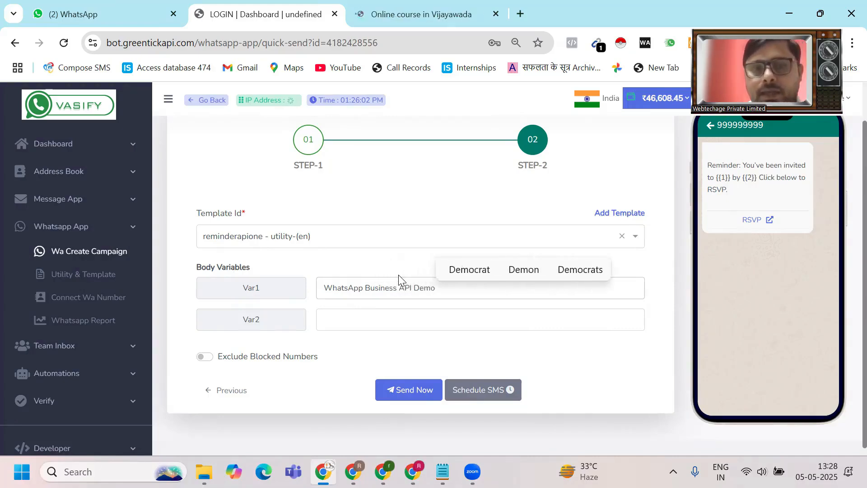
scroll(399, 274, down, 1)
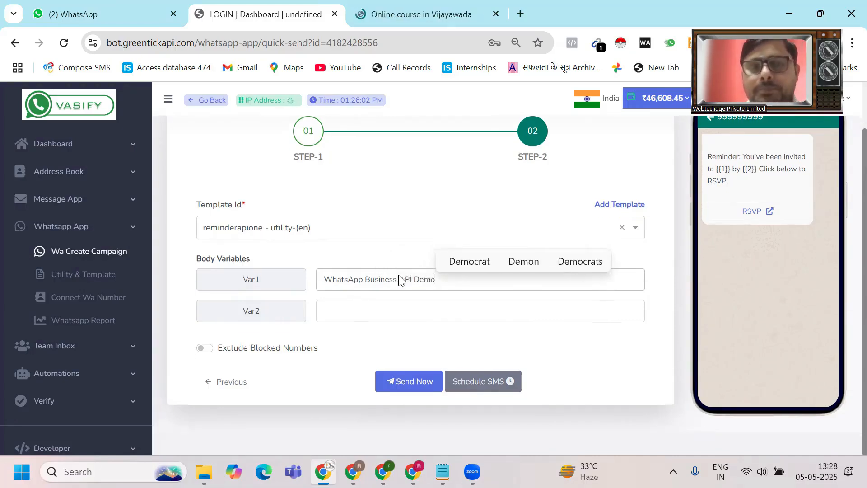
click(389, 313)
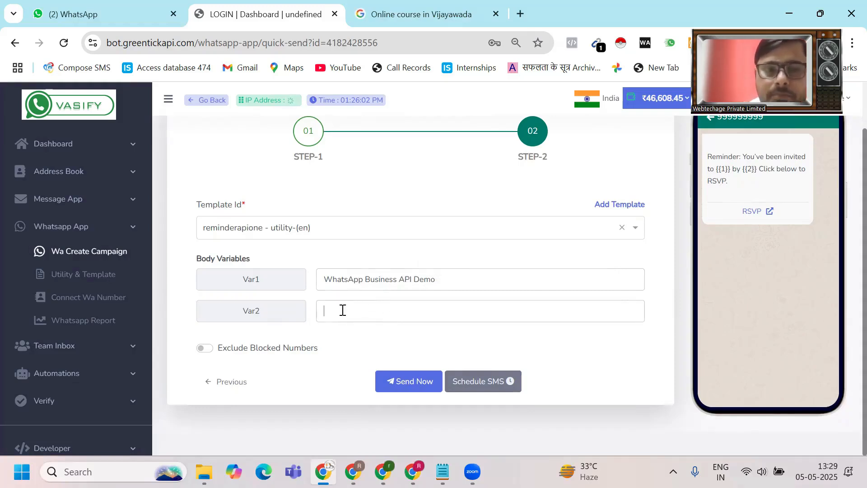
text(M)
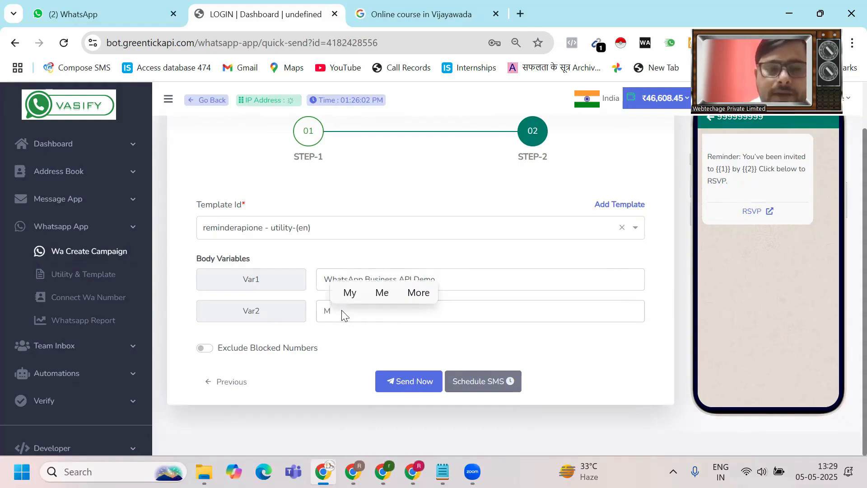
text(eta)
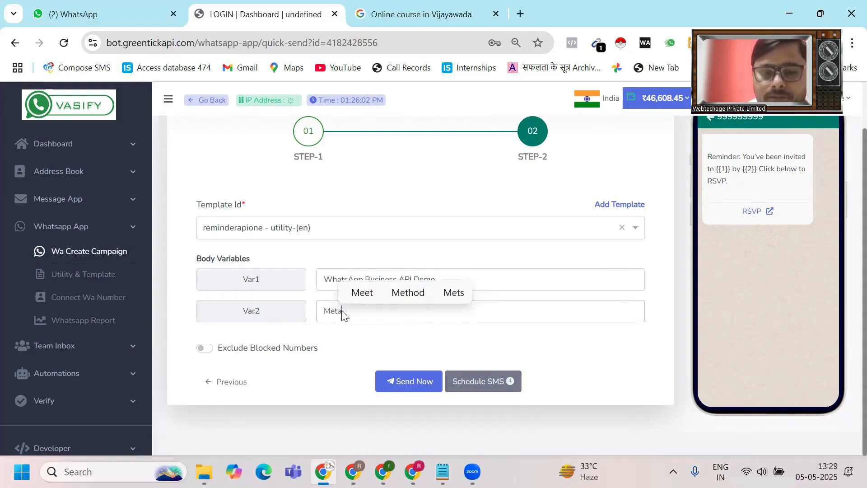
text( Supp)
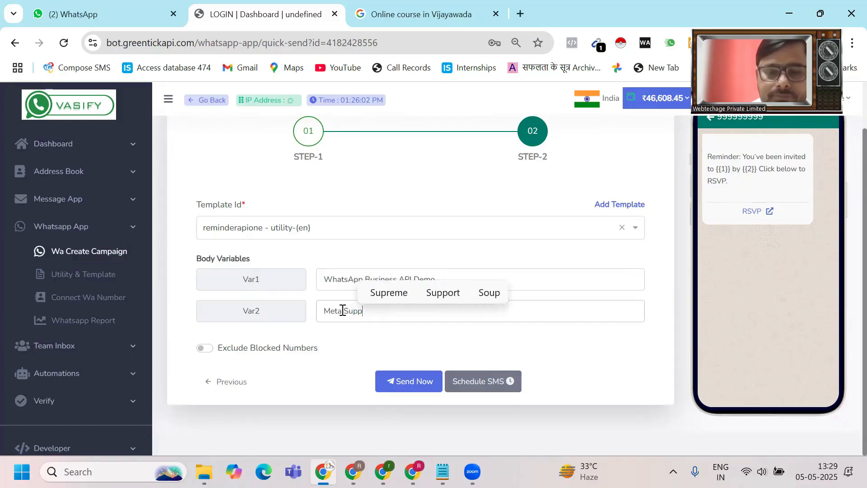
text(ort T)
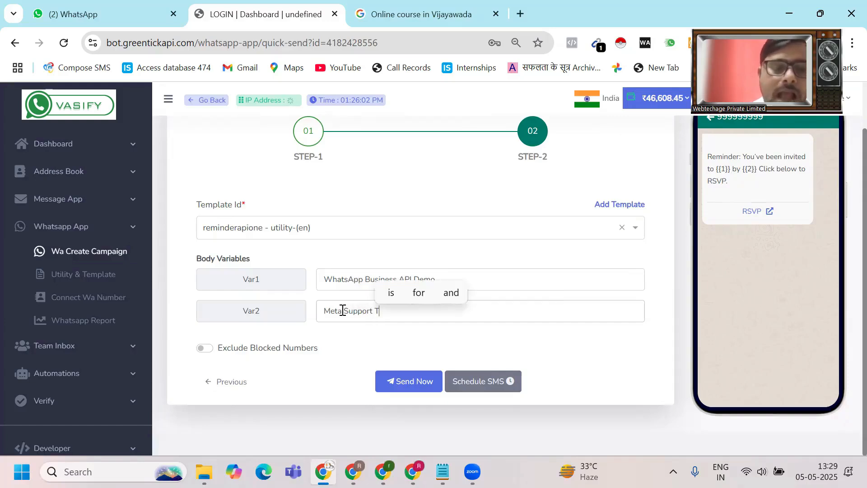
text(eam)
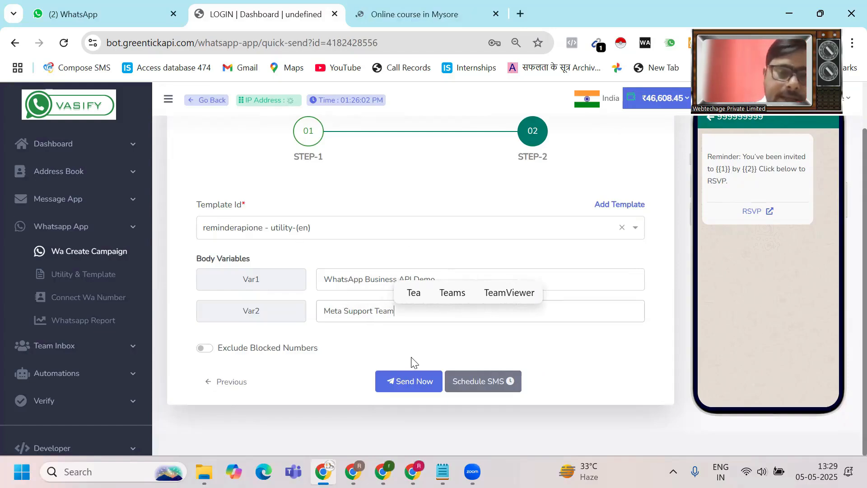
- Preview the campaign, send a test to a phone number, and submit it
click(405, 381)
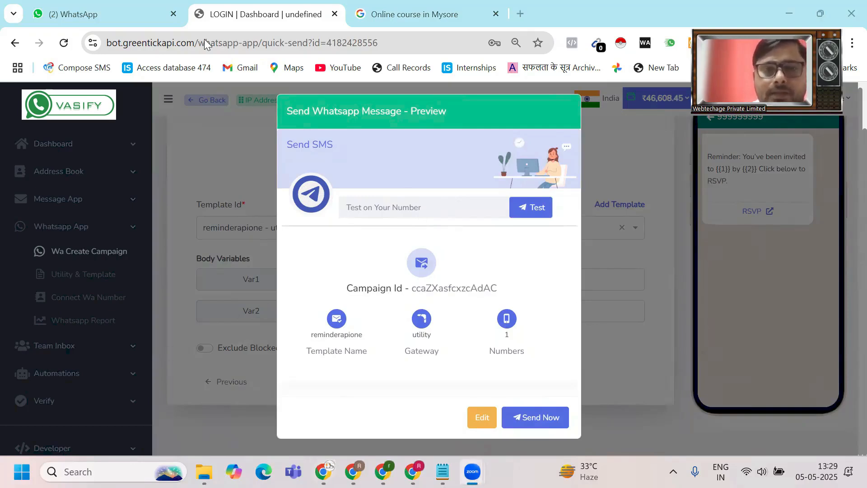
click(372, 200)
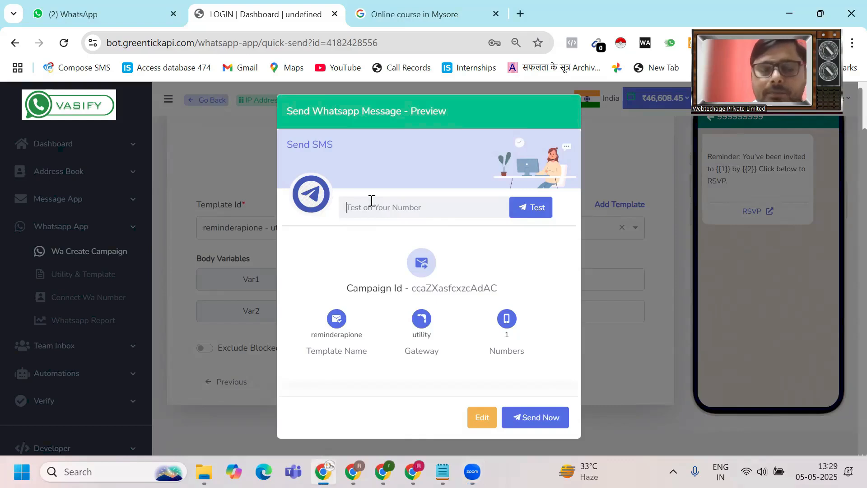
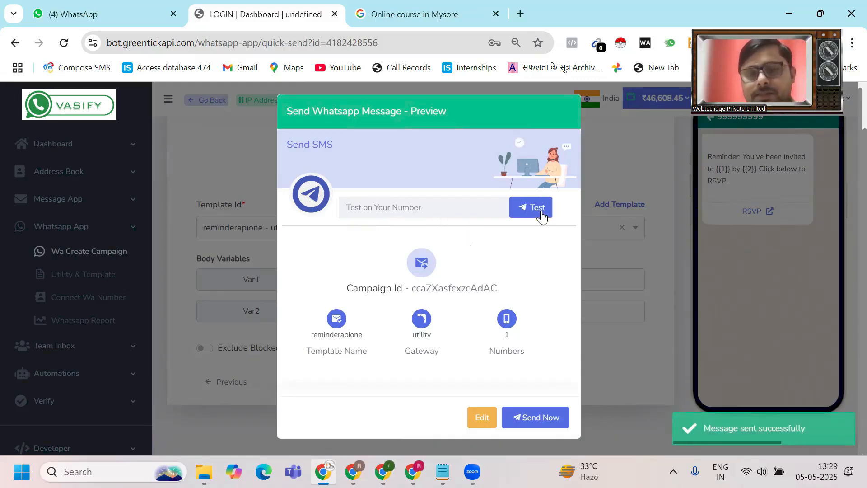
click(525, 418)
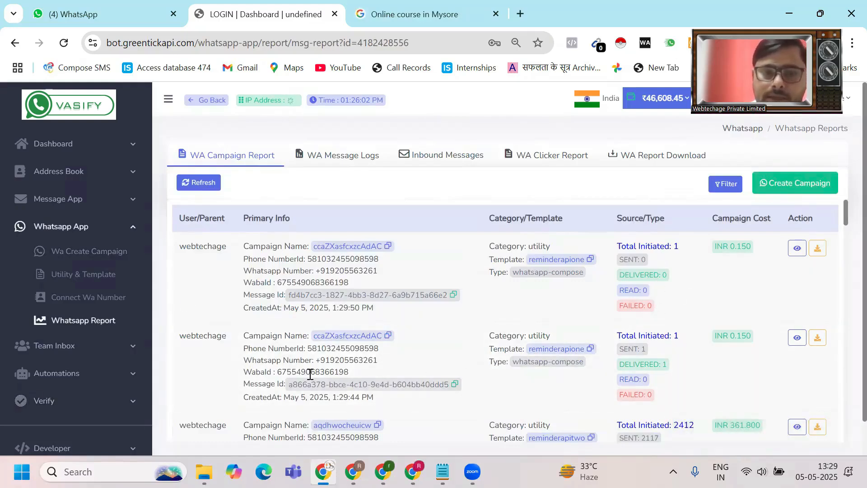
- Reload the Whatsapp Report to confirm reminderapione shows 1 sent and 1 delivered
click(101, 320)
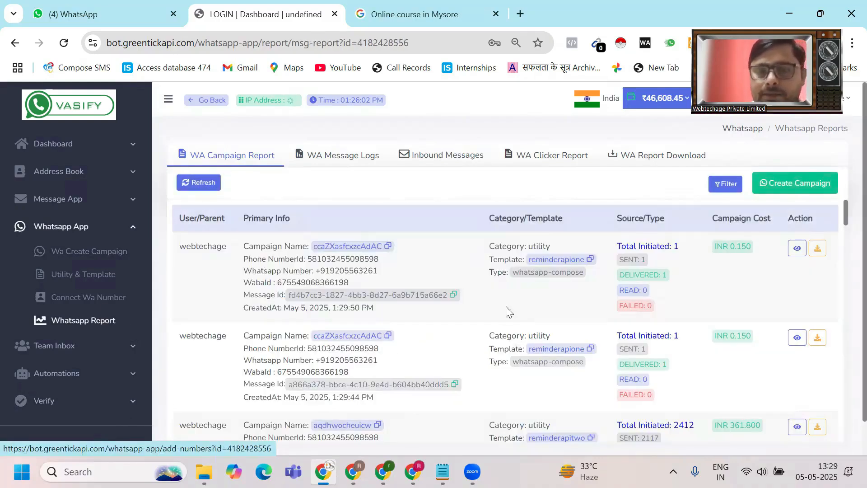
scroll(506, 313, down, 2)
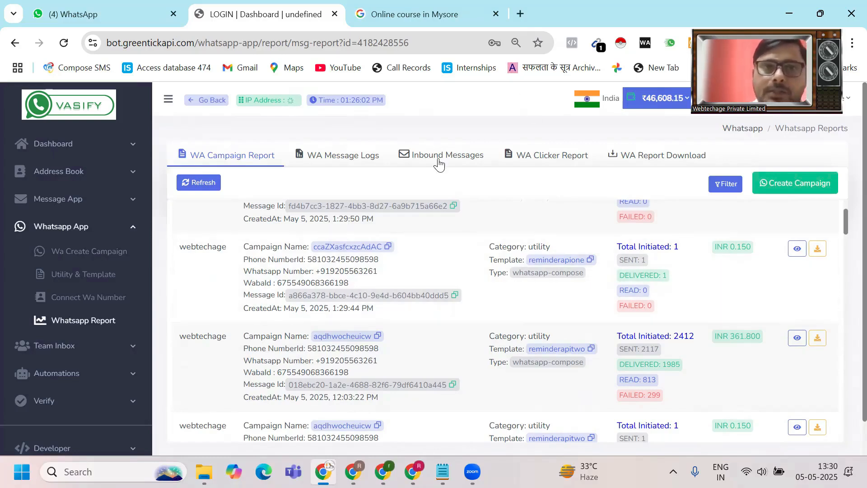
- Open the Webtech Solution chat in WhatsApp Web and rearrange the dashboard window
click(77, 6)
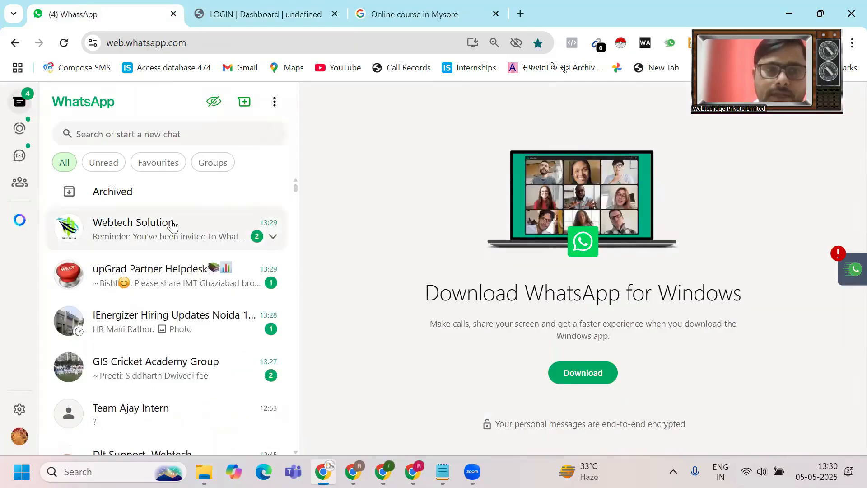
click(172, 224)
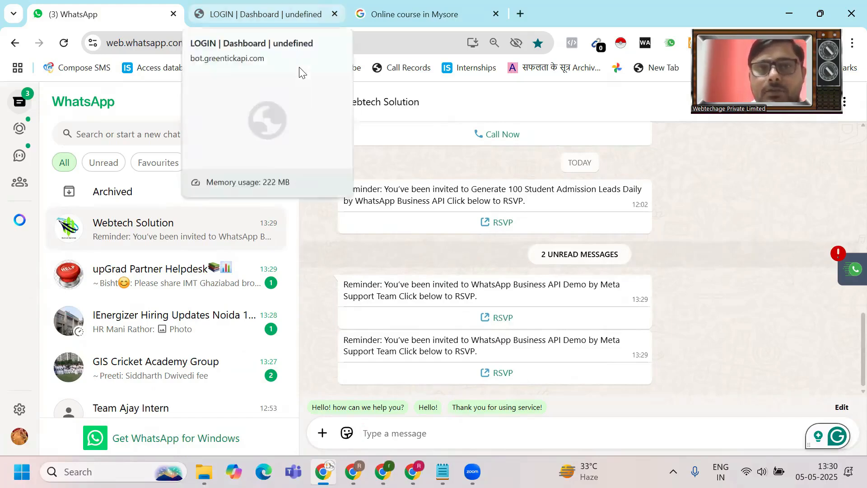
click(280, 14)
key(alt+Tab)
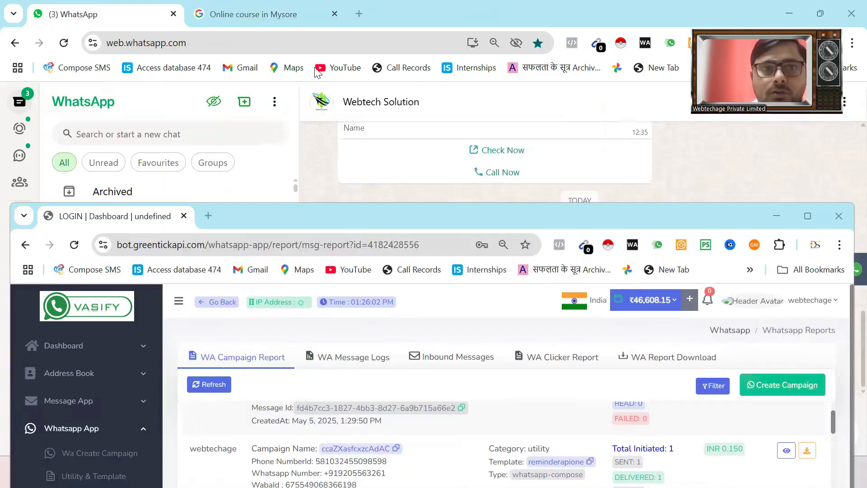
drag(253, 14, 271, 216)
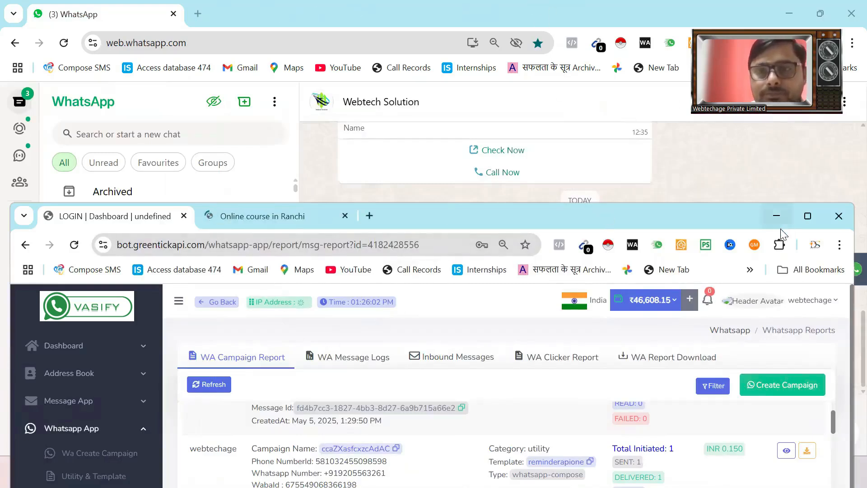
click(808, 217)
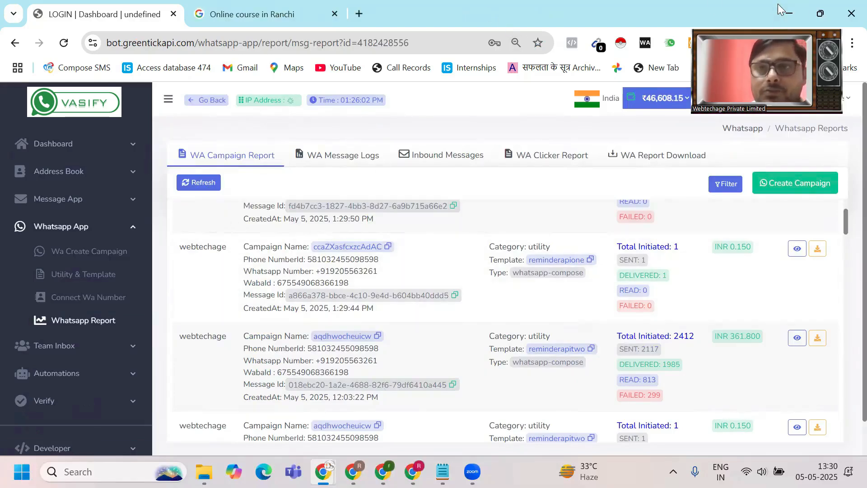
click(821, 16)
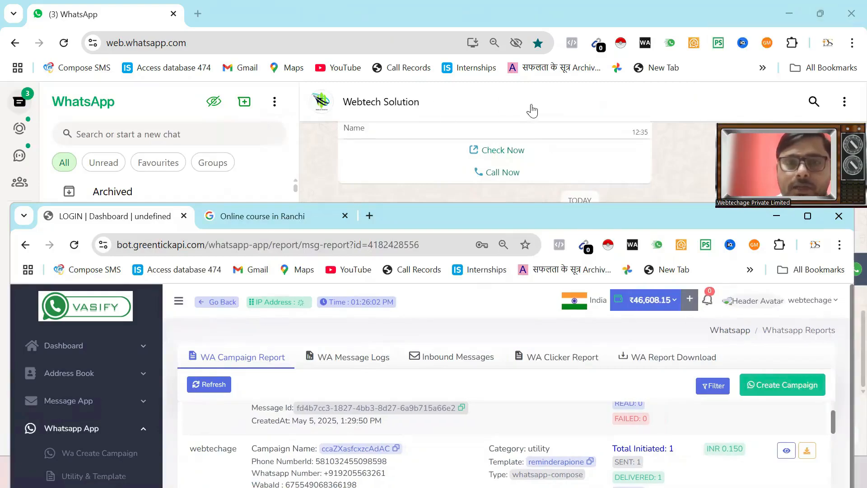
- Follow the reminder's RSVP link, close the WhatsApp windows, and maximize the Vasify report
click(532, 110)
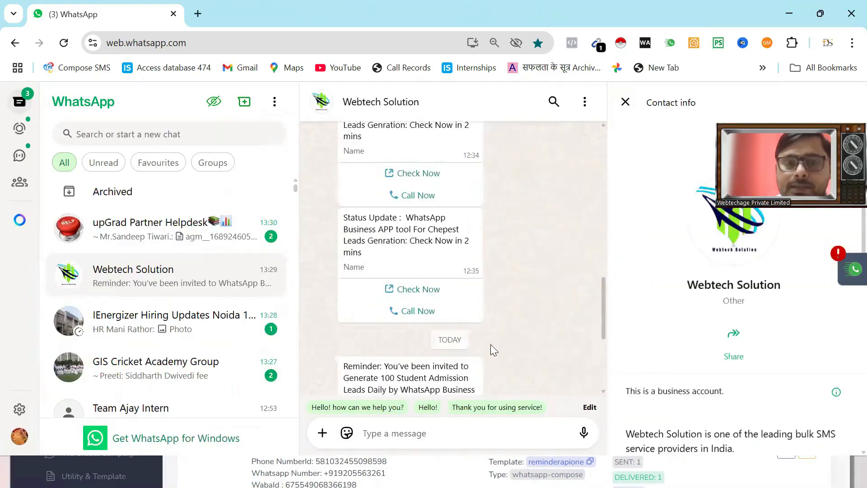
scroll(510, 306, down, 5)
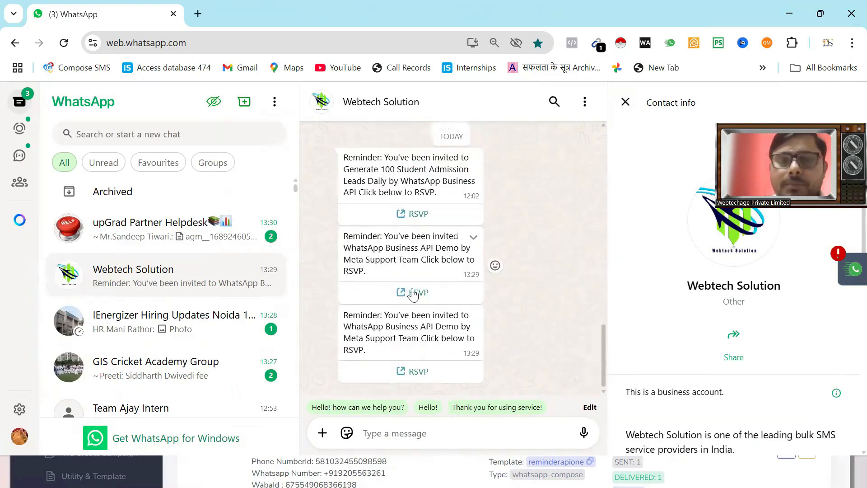
click(412, 293)
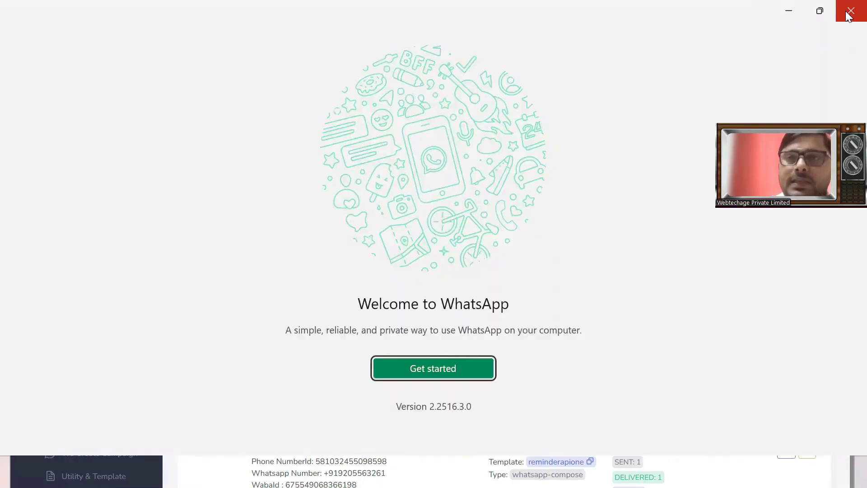
click(849, 13)
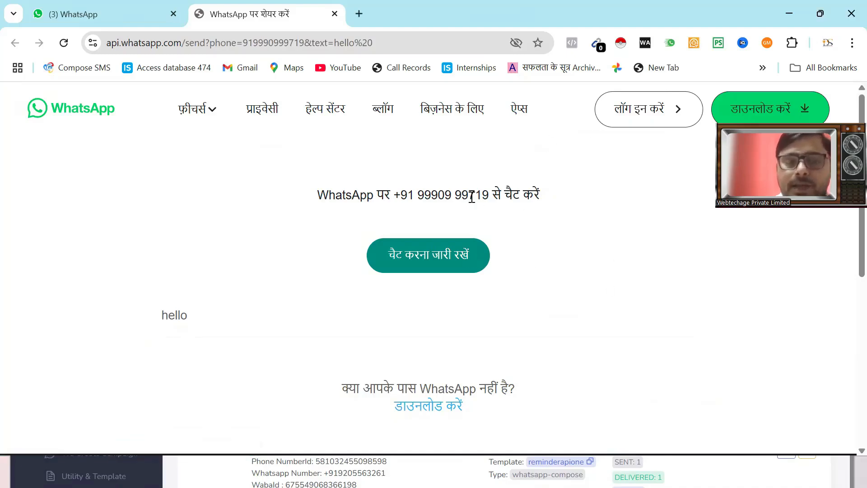
click(335, 15)
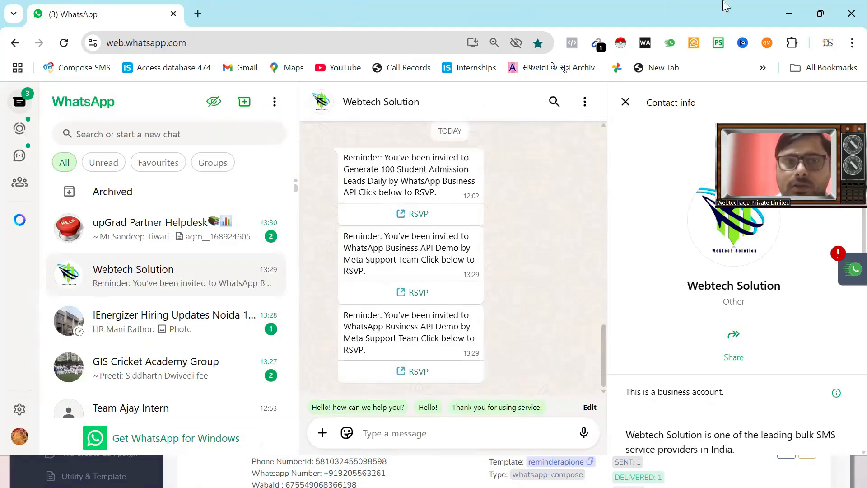
click(851, 14)
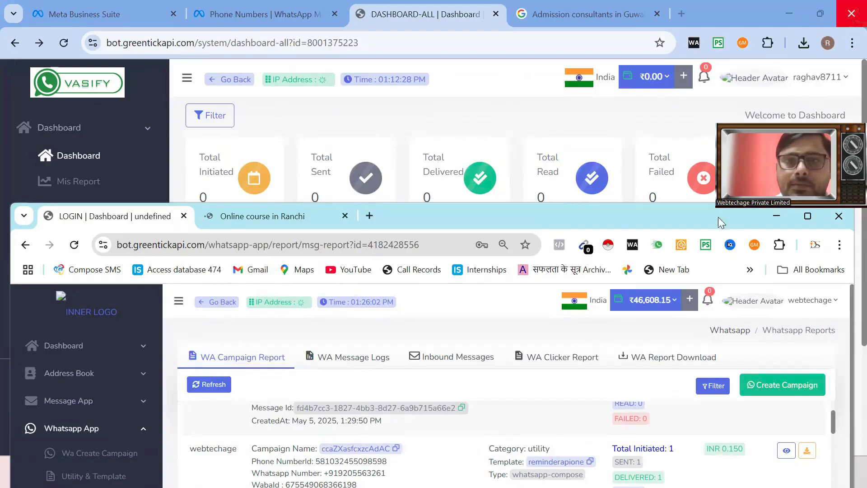
click(807, 218)
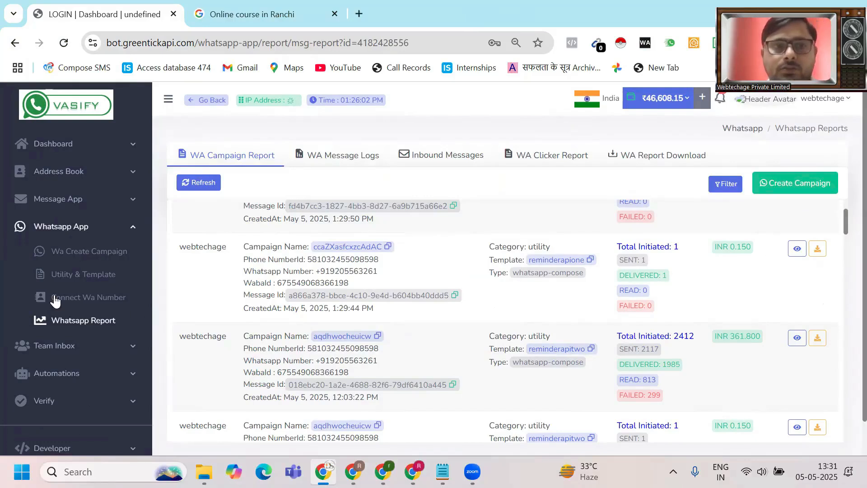
- Open Utility & Template and highlight the remindeapieight template's message text
click(76, 253)
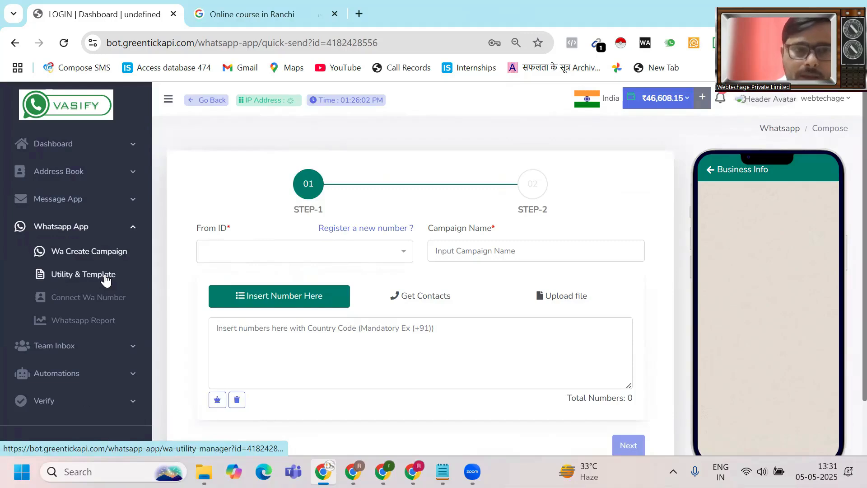
click(105, 278)
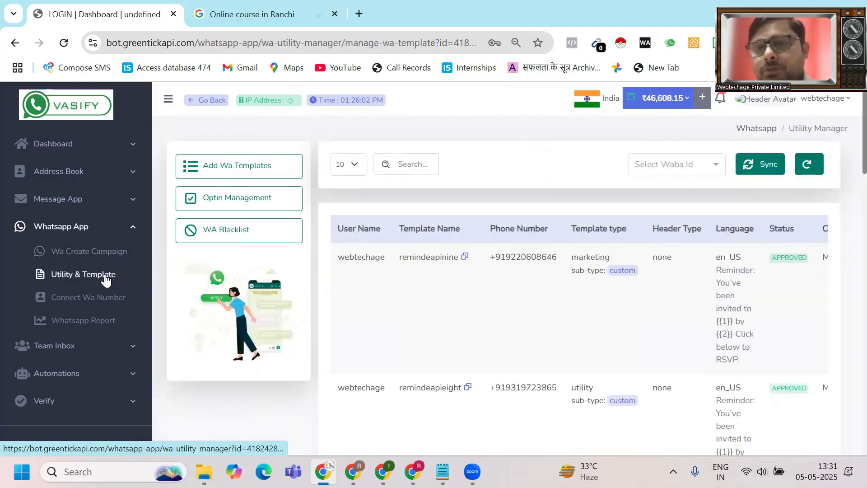
scroll(105, 280, down, 4)
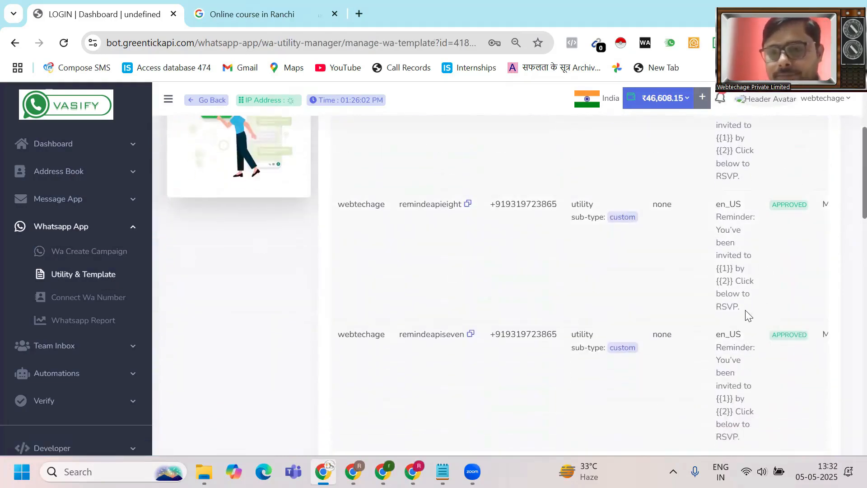
drag(747, 313, 717, 219)
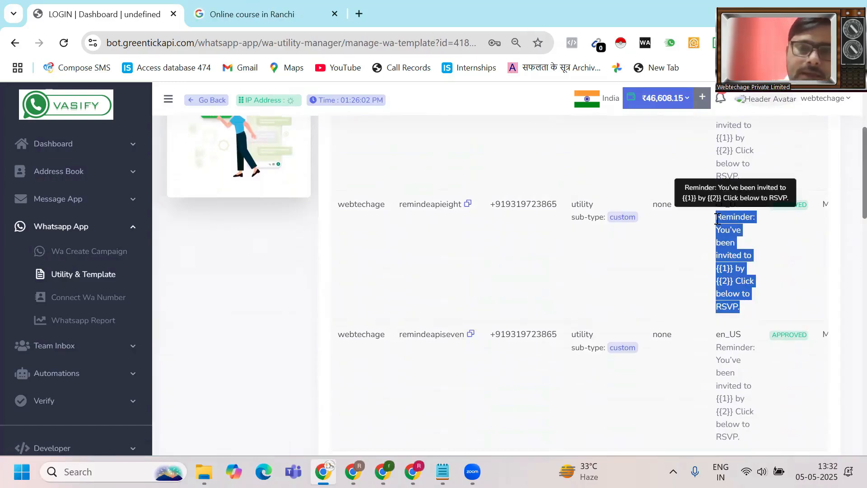
scroll(845, 311, up, 5)
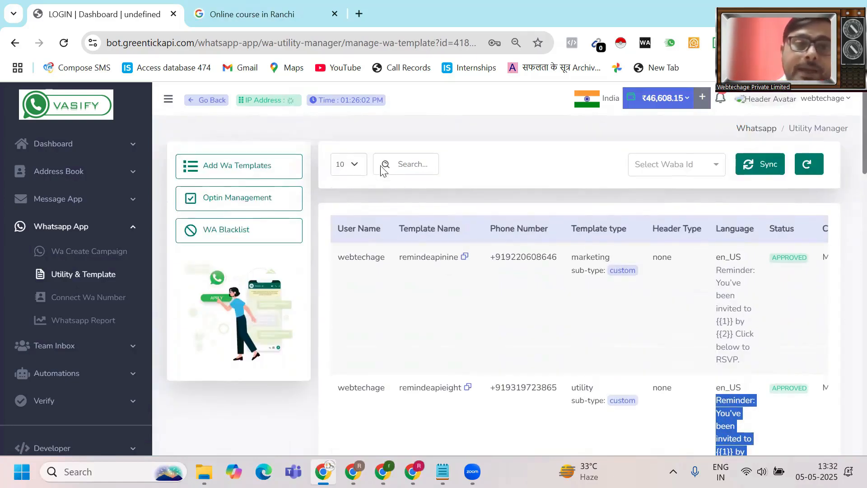
- Add a new template from the webtech sender number, named 'reminiderss'
click(252, 166)
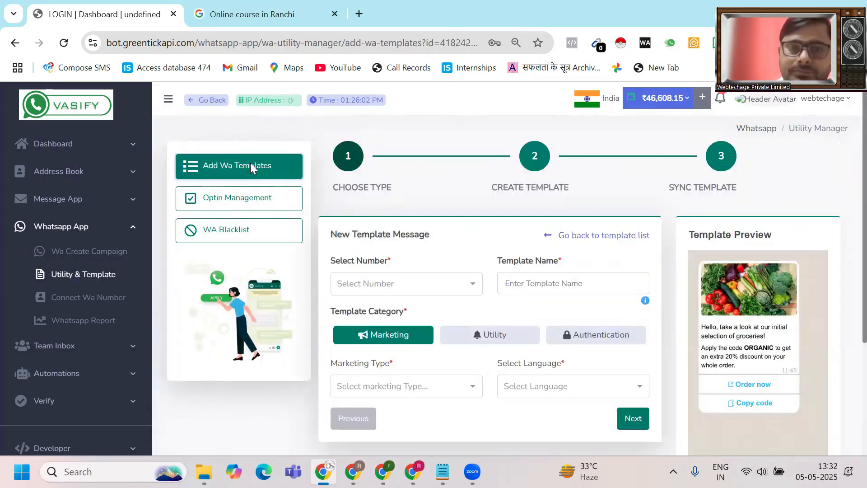
click(393, 284)
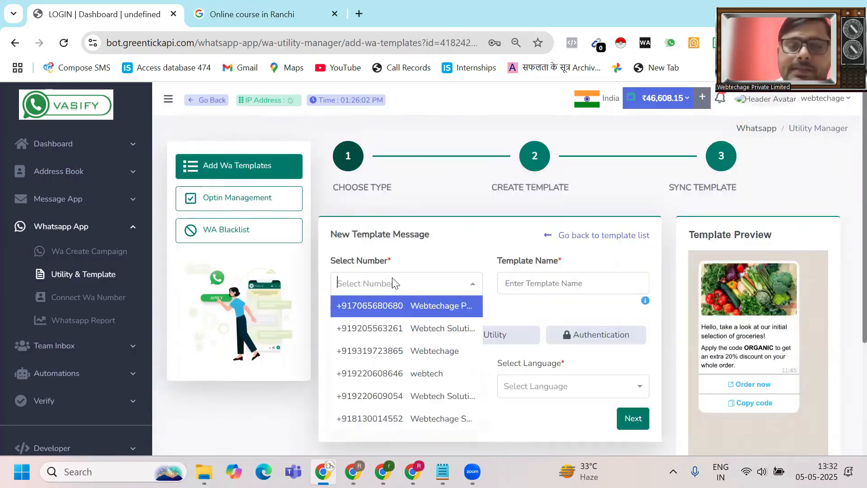
click(396, 375)
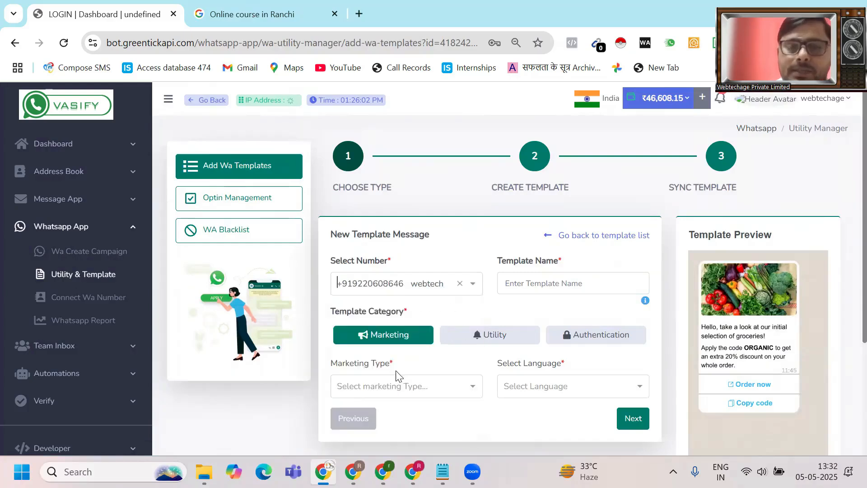
click(531, 288)
text(re)
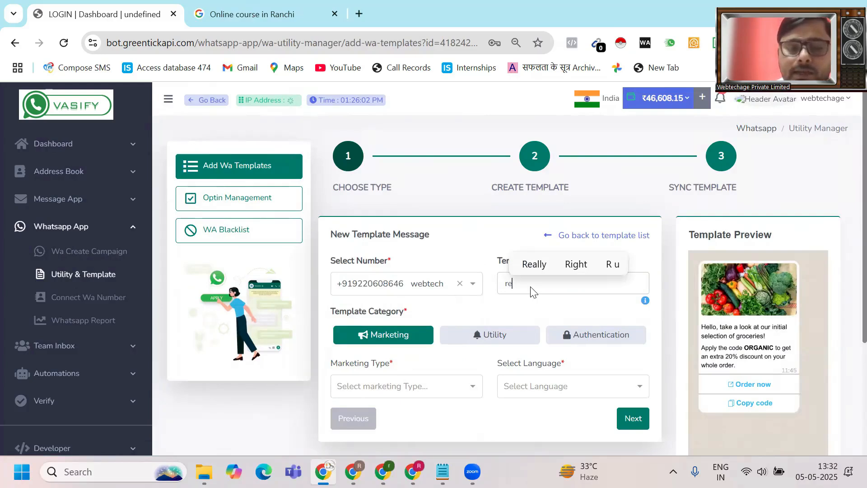
text(minid)
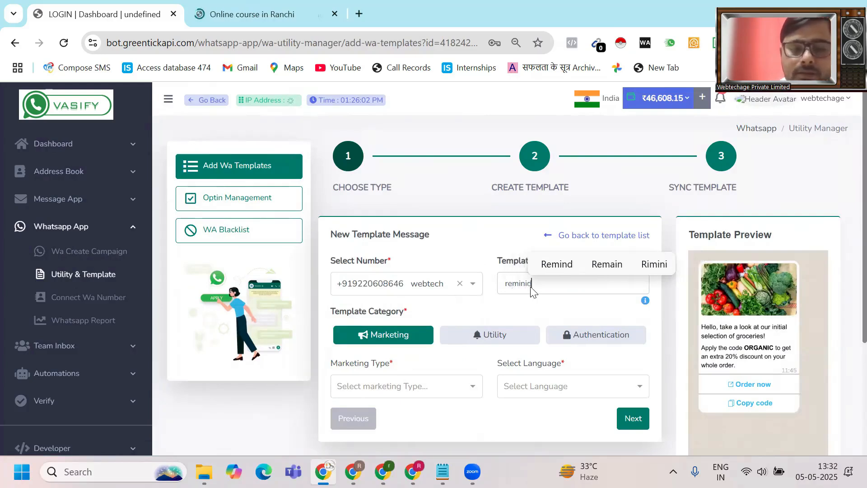
text(er)
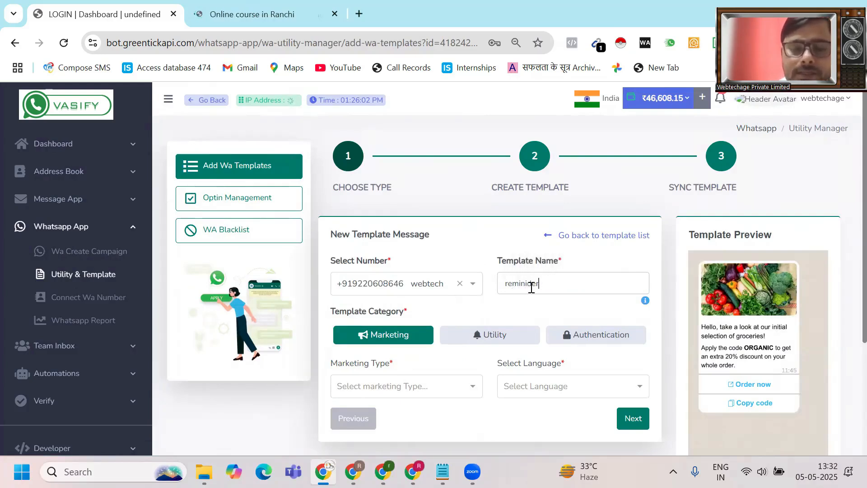
text(ss)
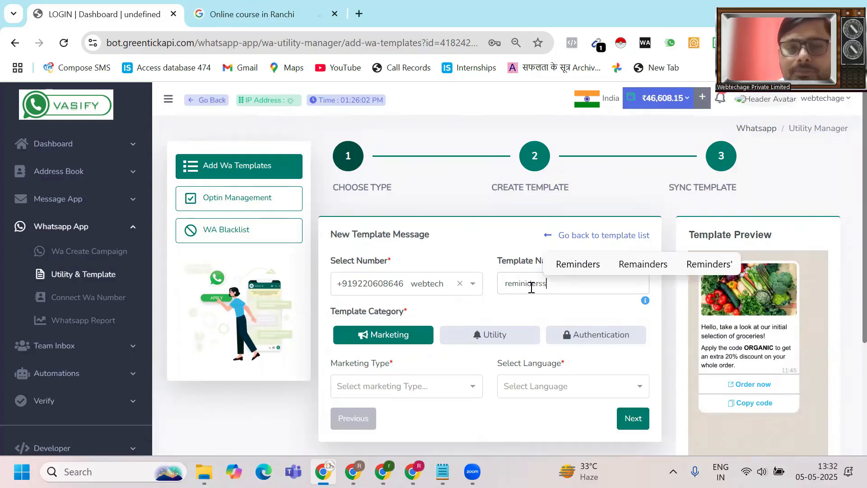
- Set category Utility, utility type Custom and language English, then proceed
scroll(529, 291, down, 2)
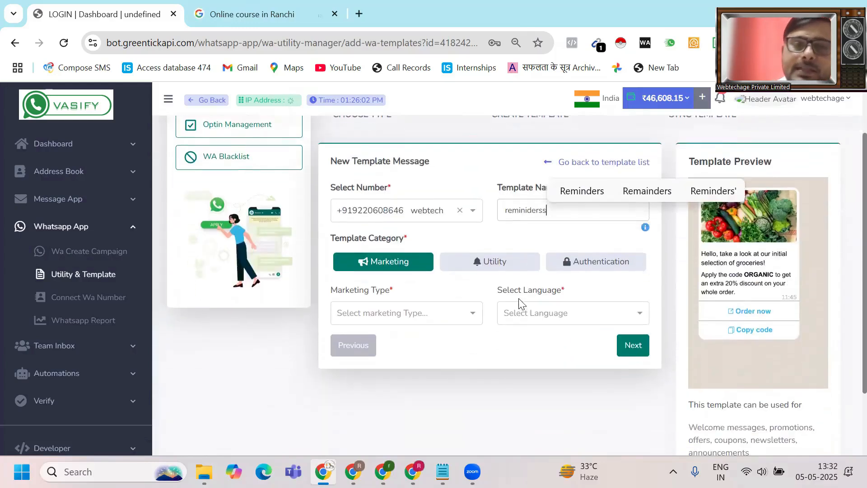
click(500, 270)
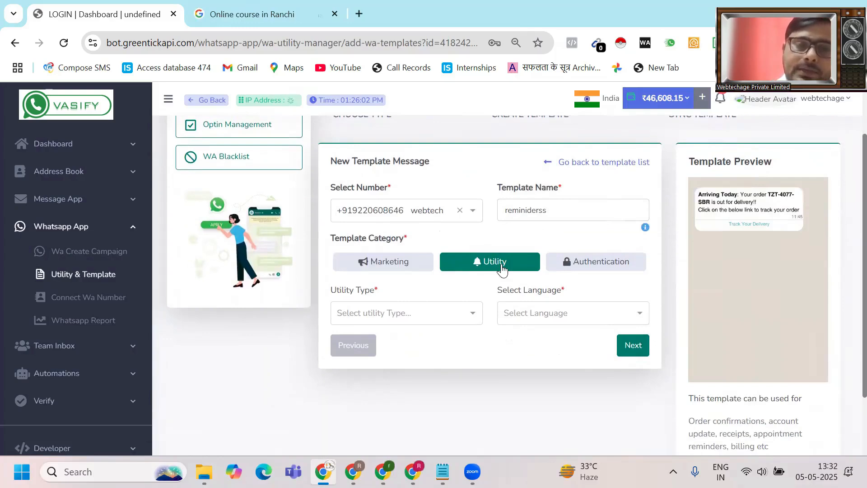
click(414, 311)
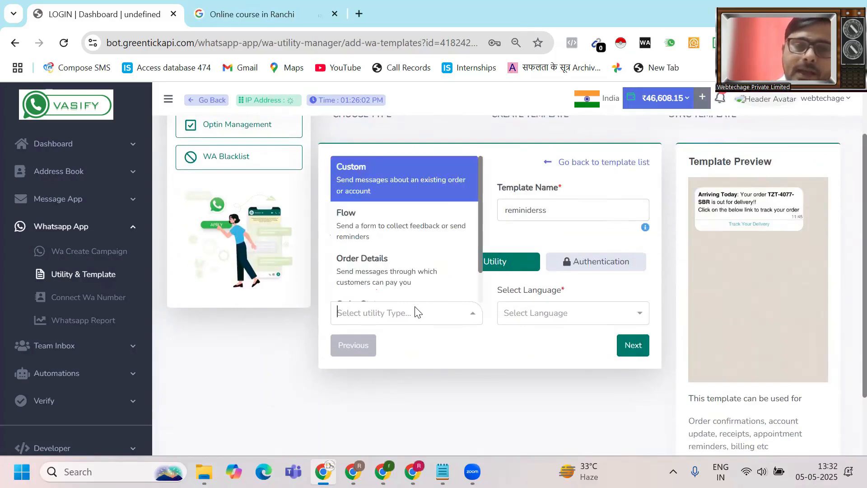
click(408, 176)
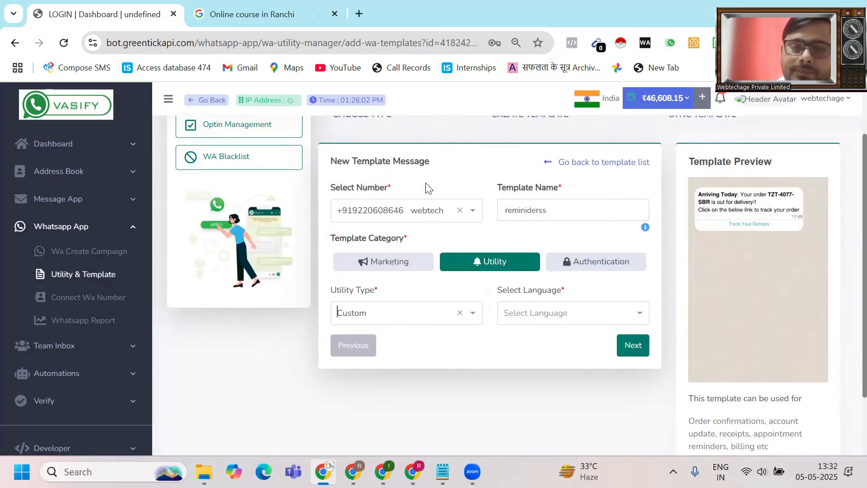
click(583, 313)
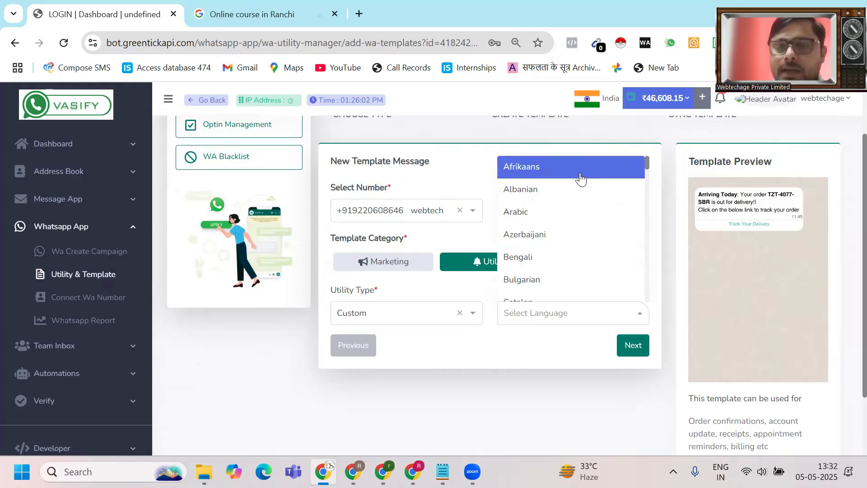
text(eng)
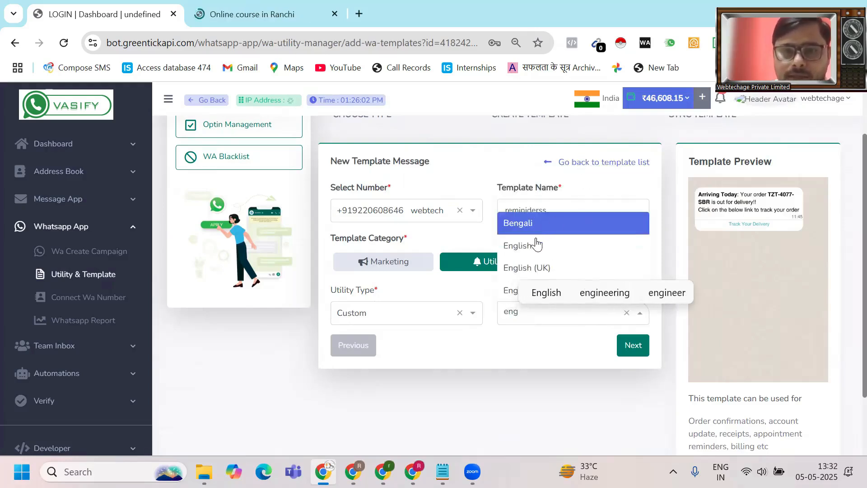
click(531, 245)
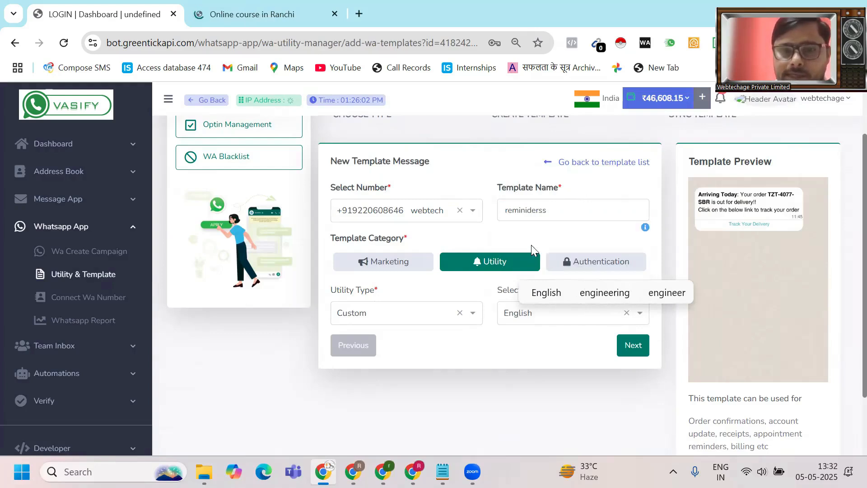
click(636, 347)
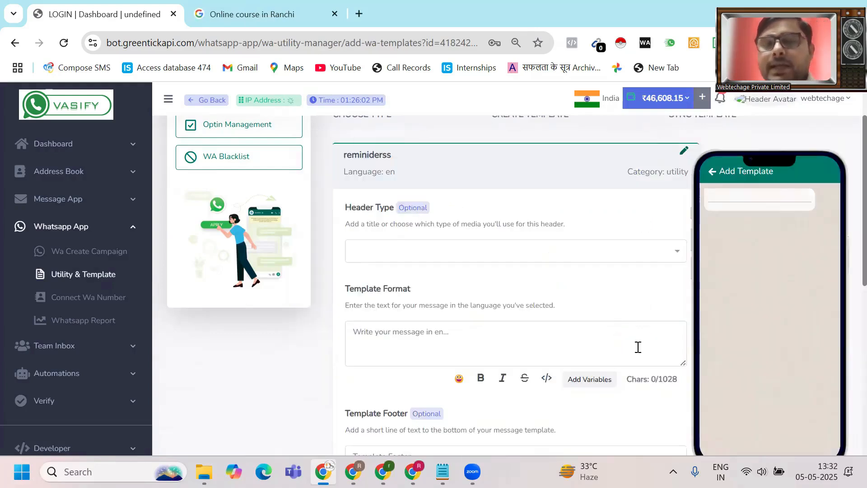
- Set the template's Header Type to None
scroll(637, 347, down, 2)
scroll(637, 347, up, 2)
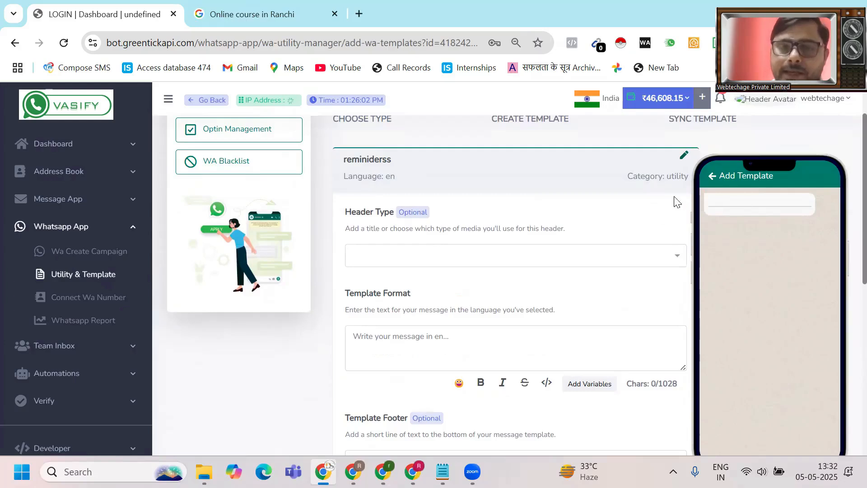
click(647, 261)
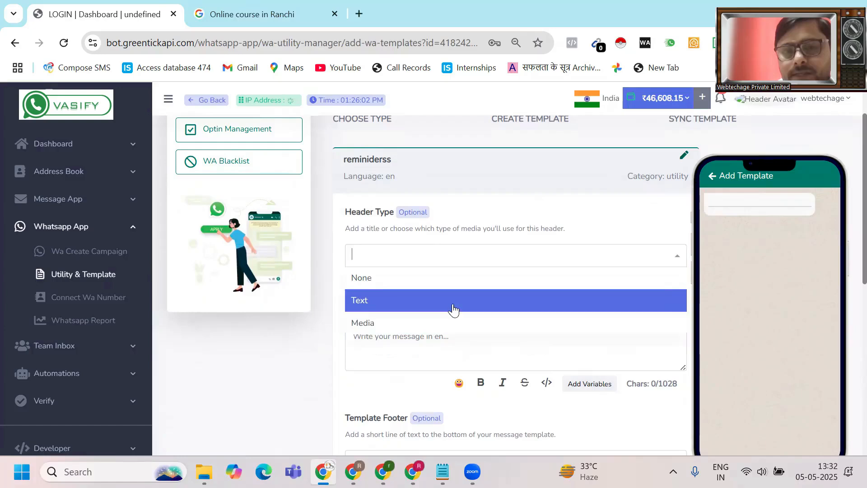
click(440, 286)
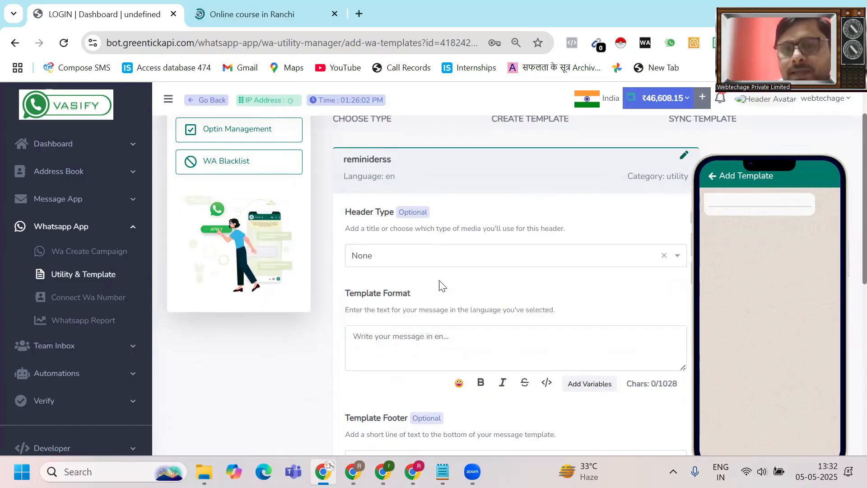
- Paste the reminder message and insert variables after 'invited to' and 'by'
scroll(439, 286, down, 3)
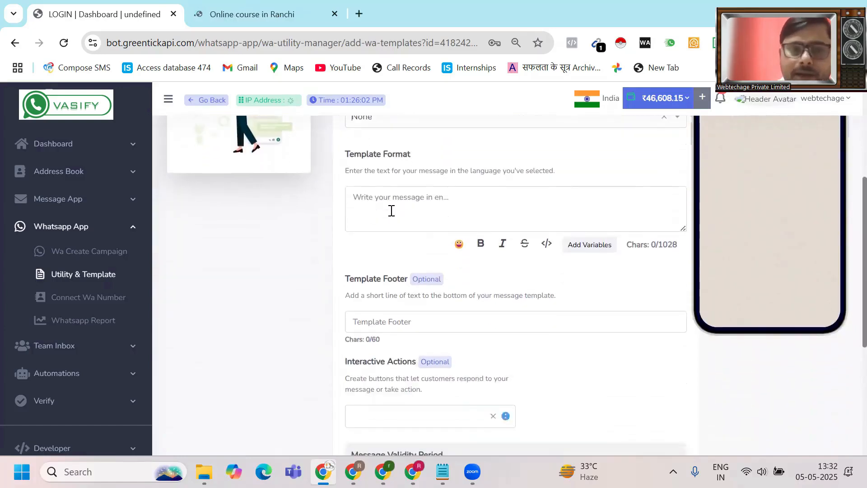
click(392, 210)
text(Reminder: You've been invited to {{1}} by {{2}} Click below to RSVP.)
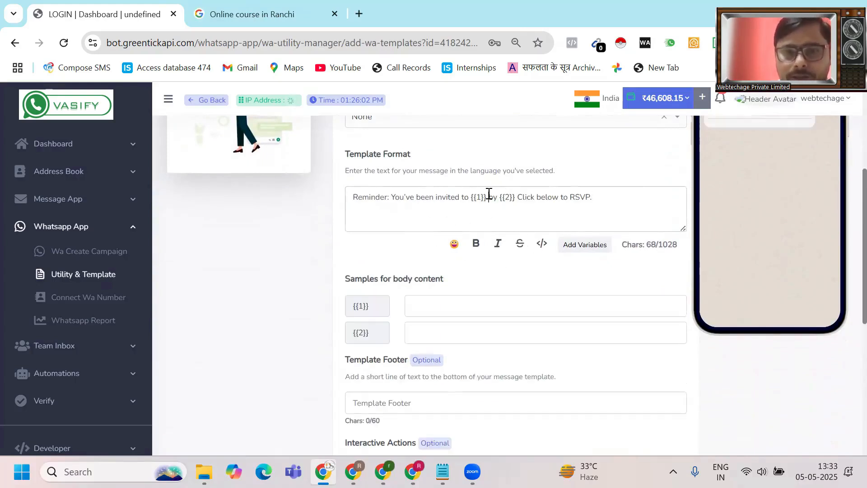
key(BackSpace)
key(BackSpace)
key(BackSpace)
key(BackSpace)
key(BackSpace)
key(BackSpace)
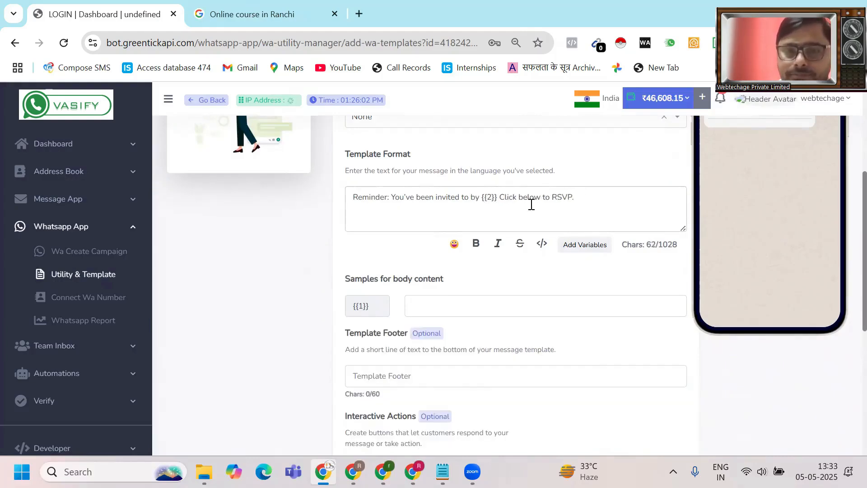
key(BackSpace)
key(BackSpace)
key(BackSpace)
key(BackSpace)
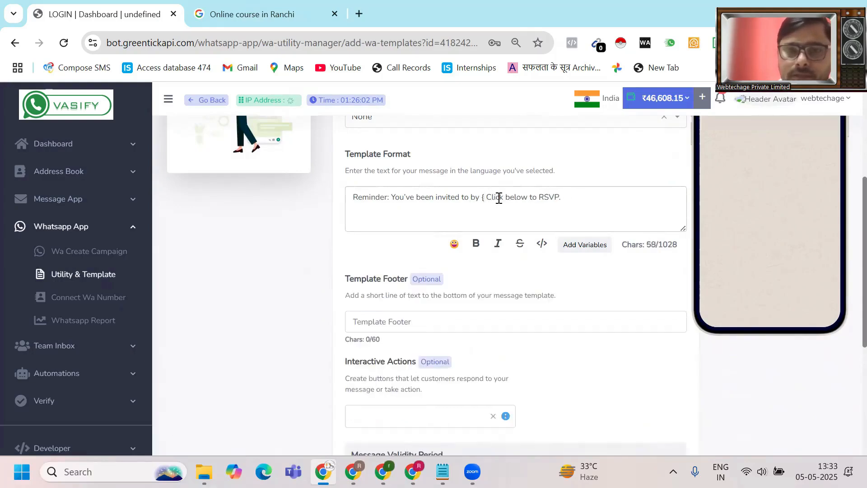
key(BackSpace)
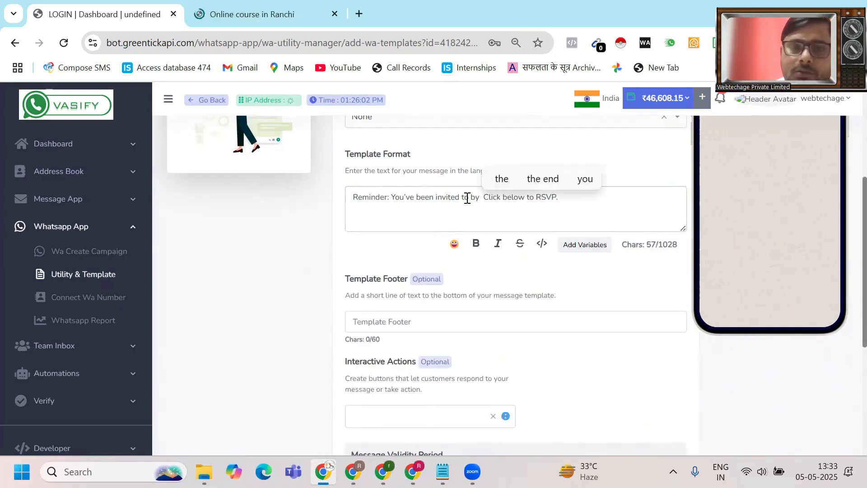
click(467, 198)
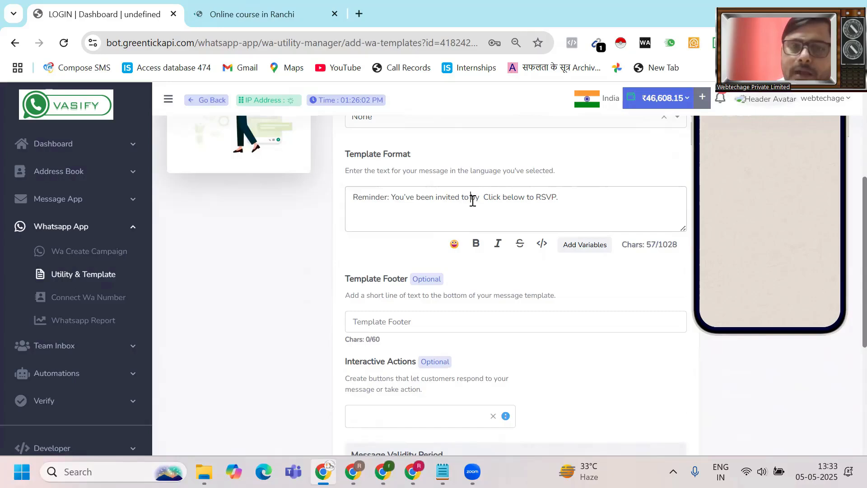
click(454, 244)
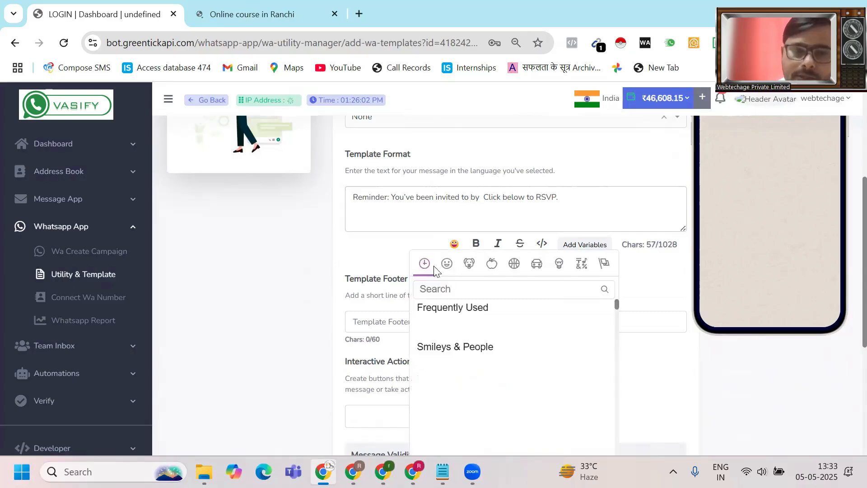
click(616, 155)
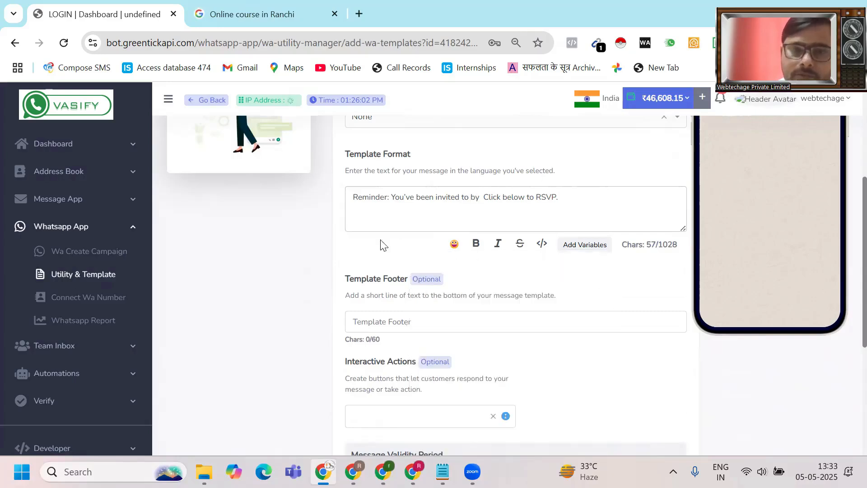
click(578, 251)
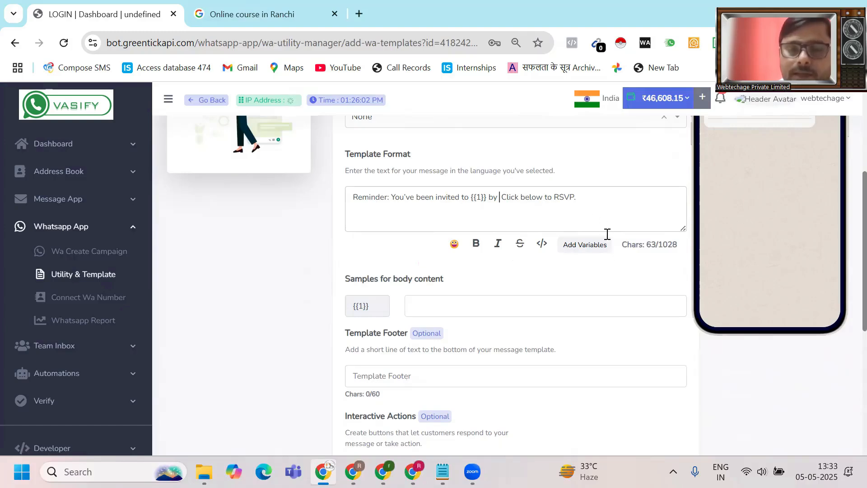
click(595, 248)
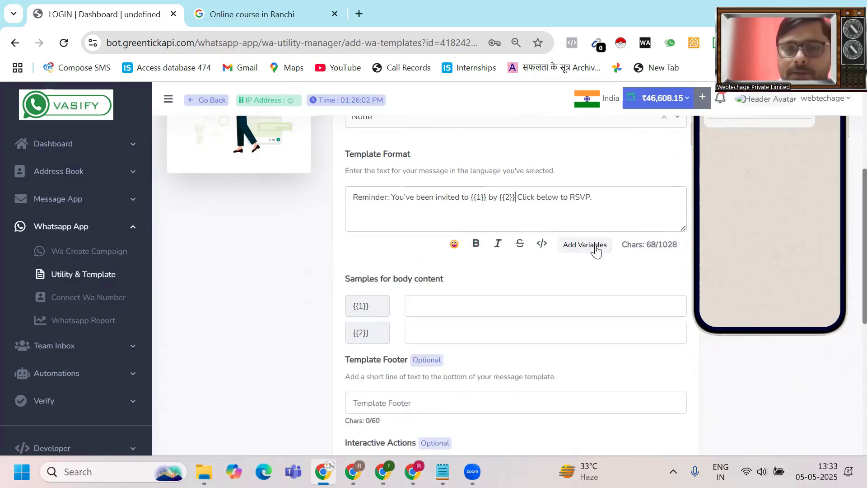
- Enter Name as the sample value for both variables
scroll(479, 324, down, 1)
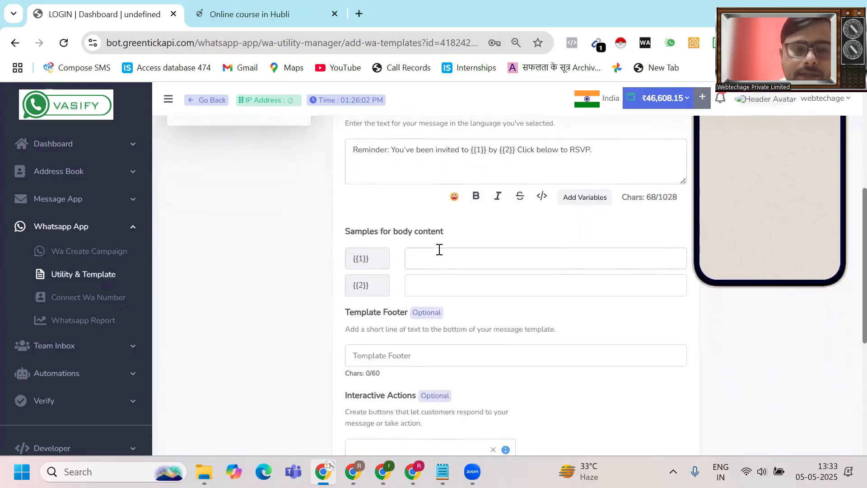
text(Name)
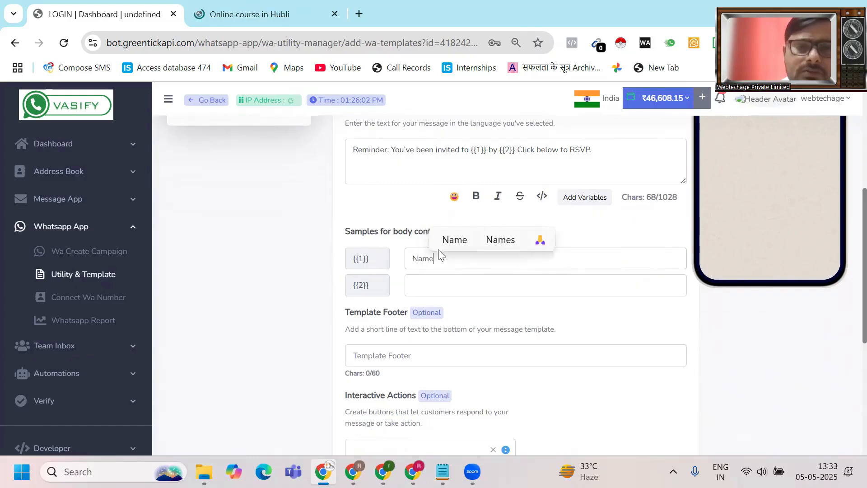
click(446, 285)
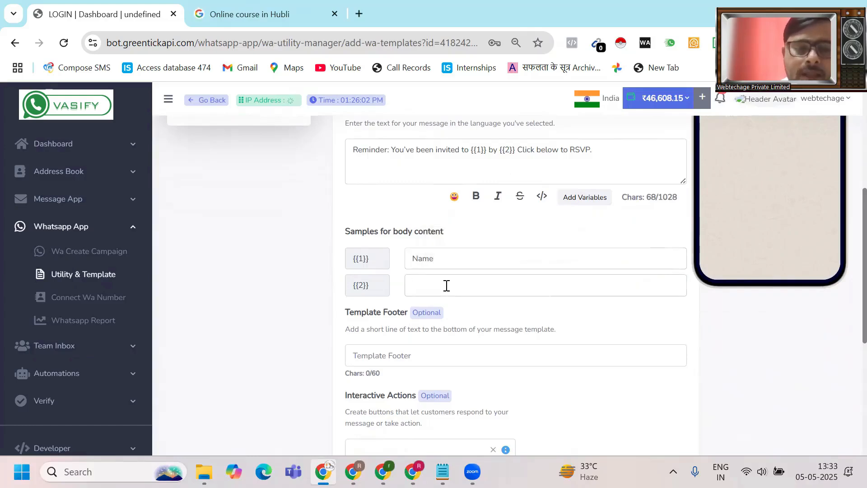
text(Nam)
text(e)
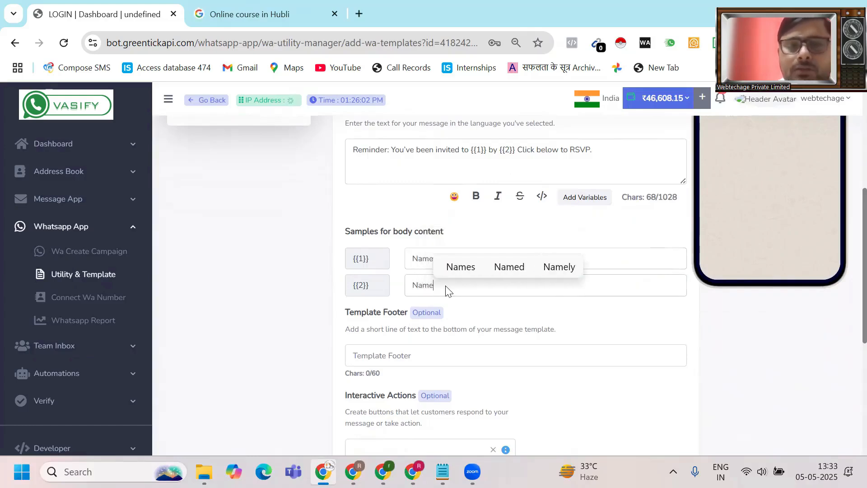
scroll(420, 287, down, 2)
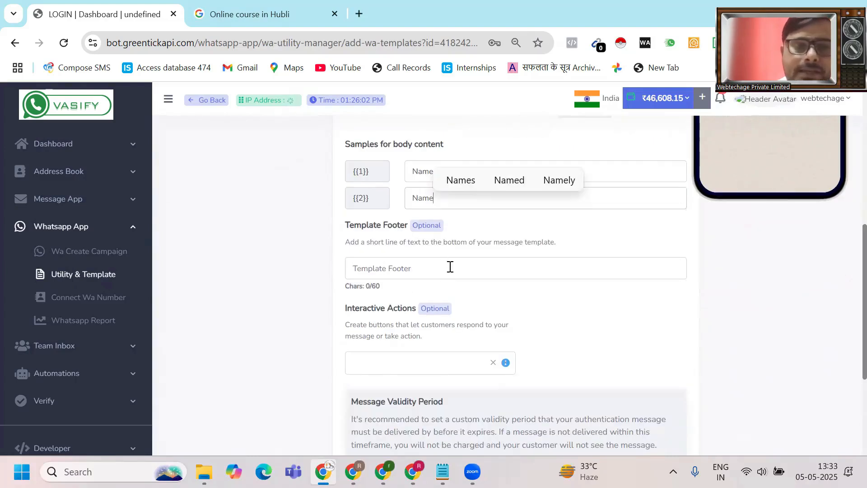
scroll(426, 271, down, 4)
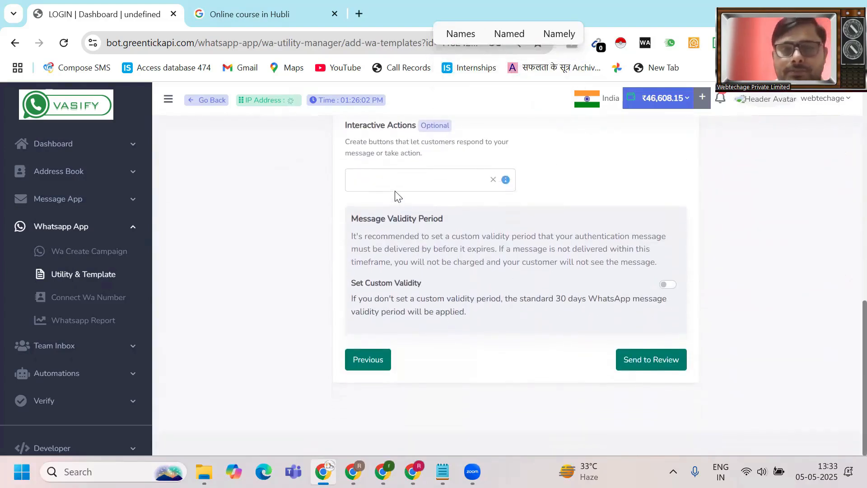
- Add a Website interactive action with button text RSVP and a Static URL type
click(395, 180)
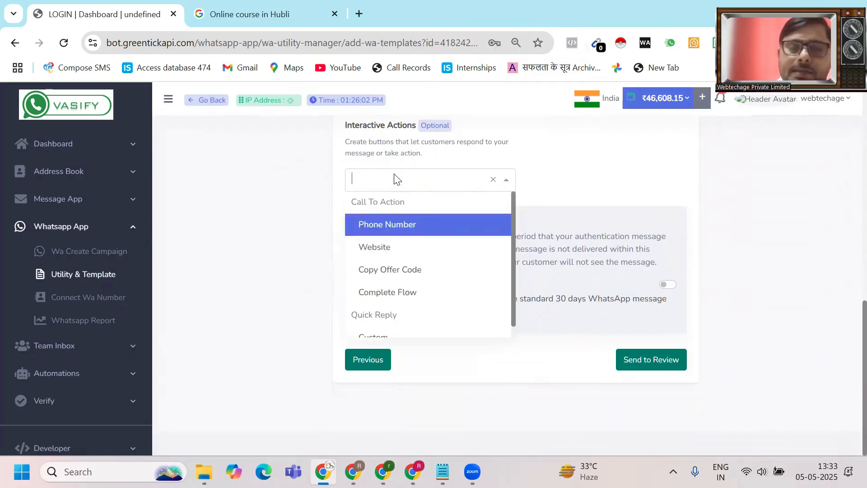
click(394, 248)
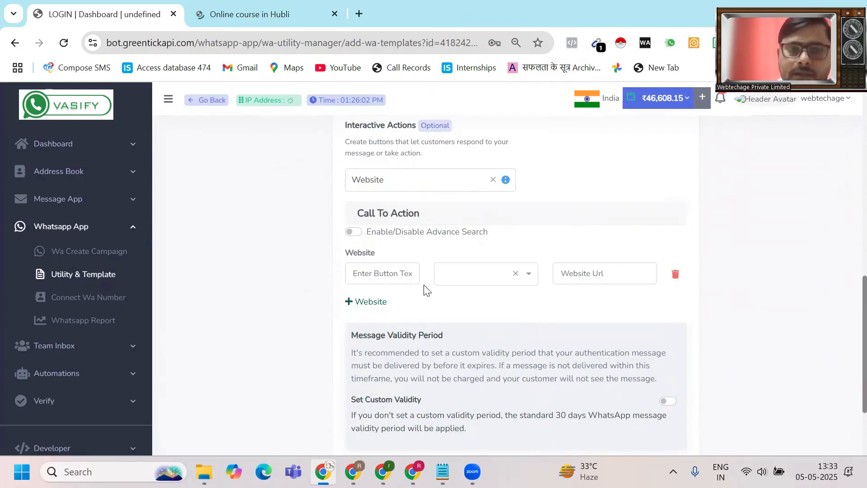
click(390, 274)
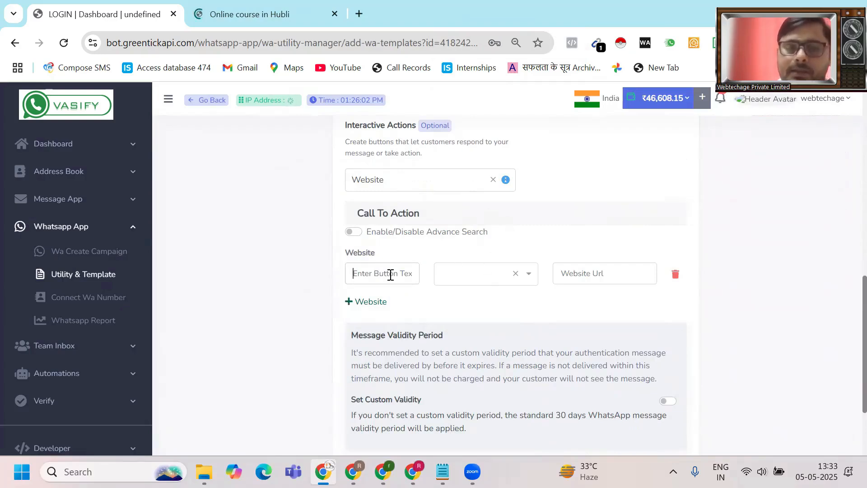
scroll(390, 274, up, 2)
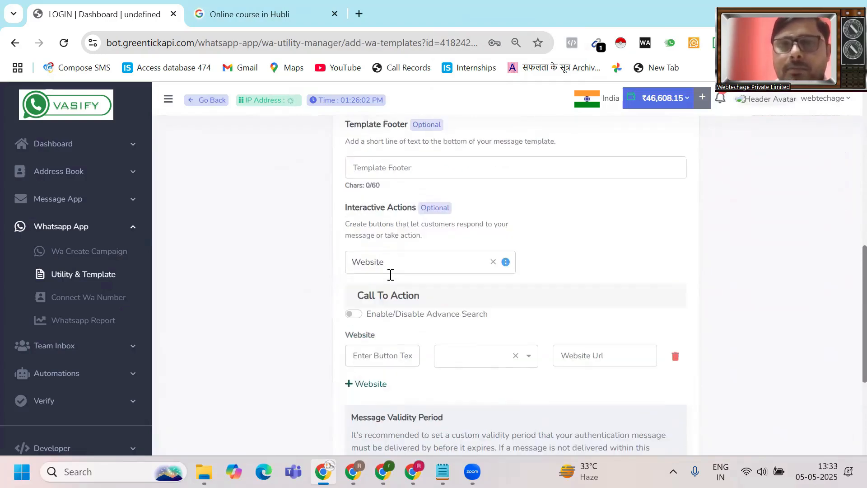
scroll(390, 274, up, 4)
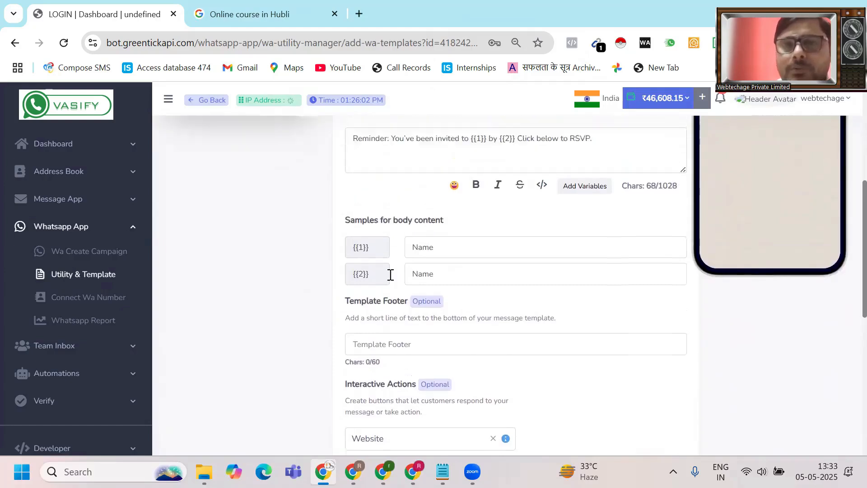
scroll(390, 274, down, 6)
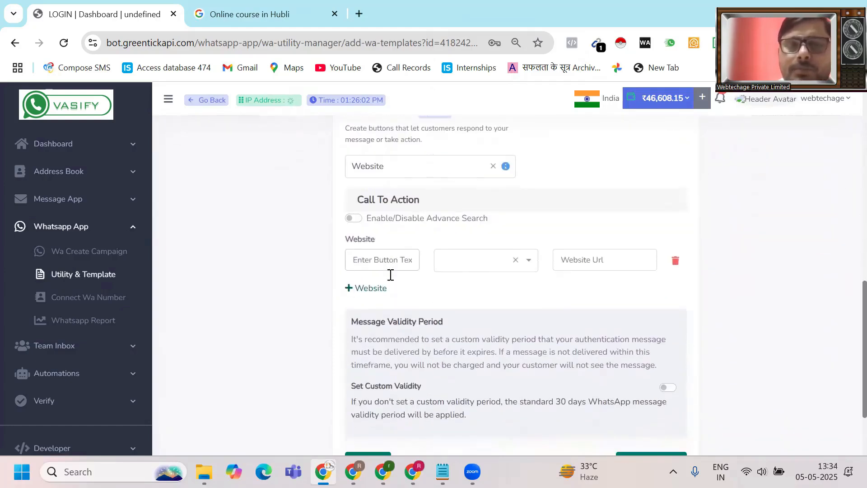
click(390, 274)
text(RSVP)
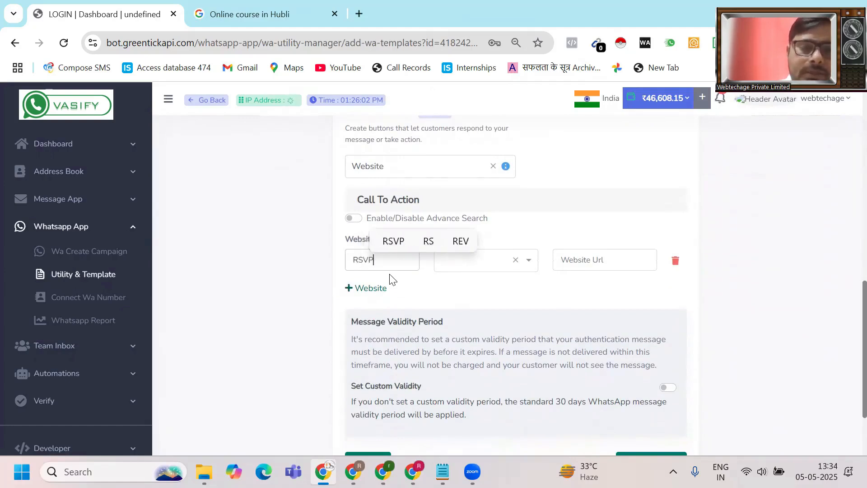
click(527, 267)
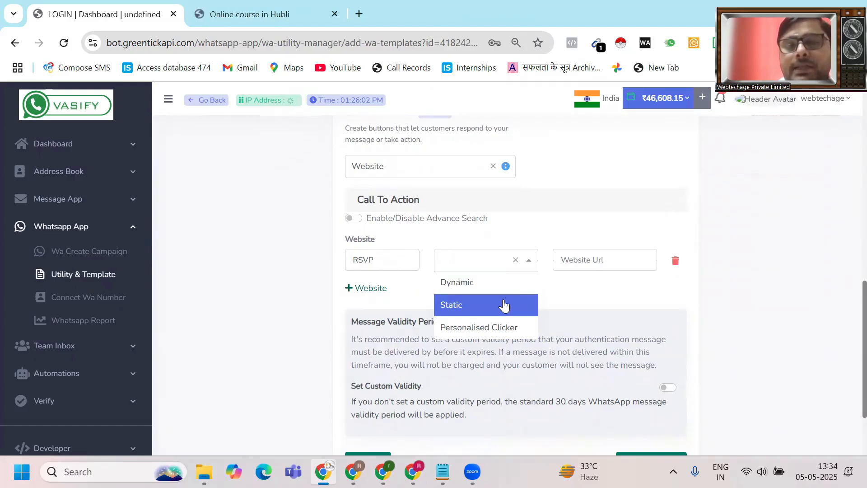
click(503, 305)
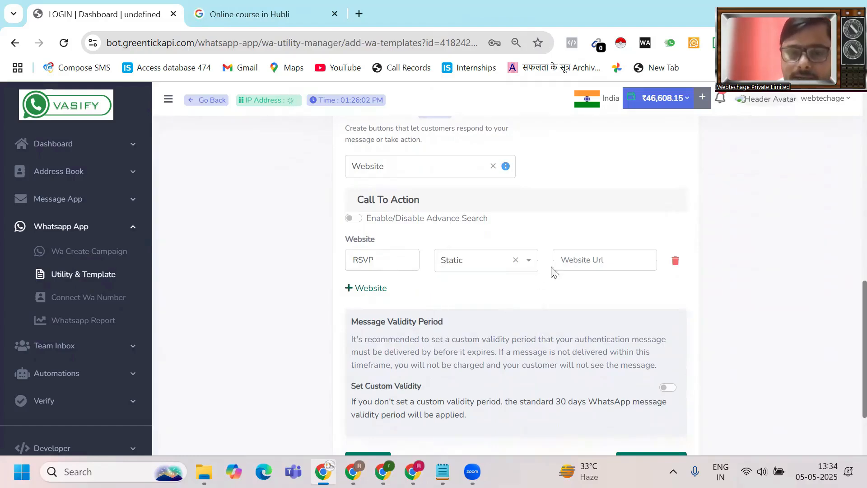
- Open webtechsolution.co in a new Chrome tab, copy its address, and return to the template tab
click(361, 11)
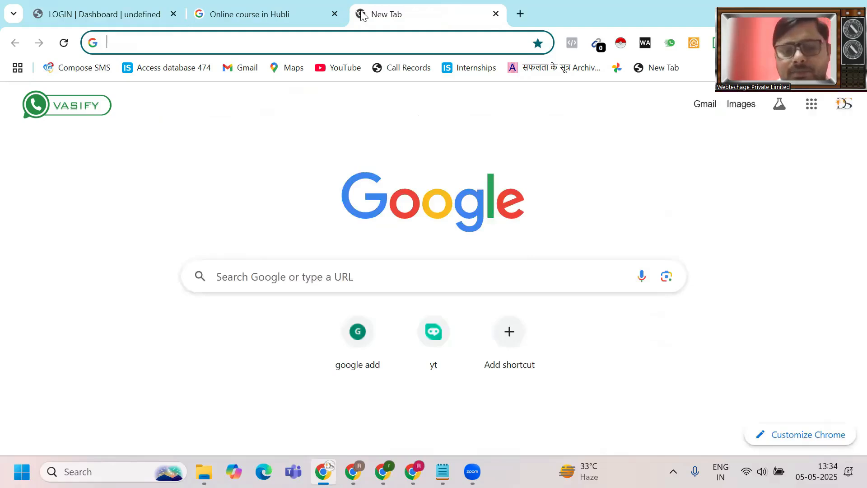
text(we)
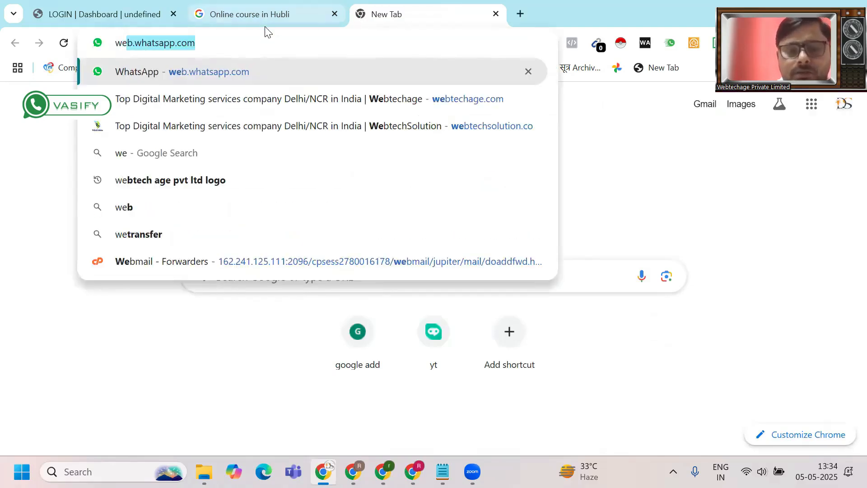
text(b)
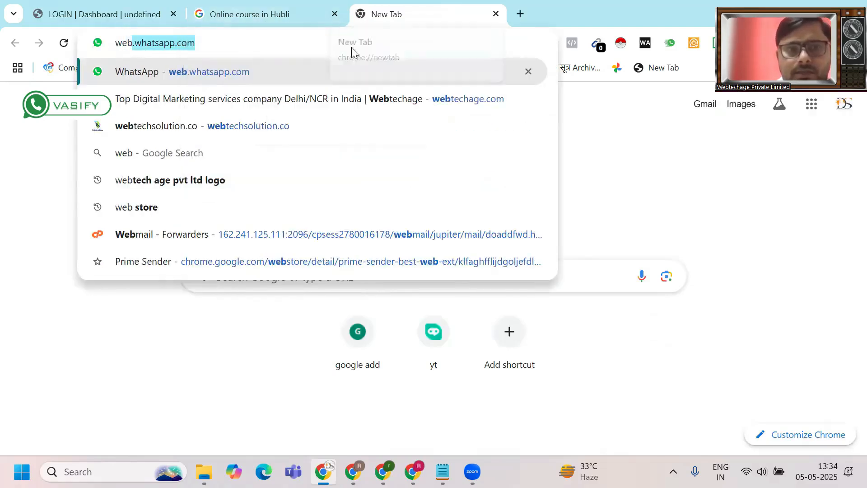
click(219, 134)
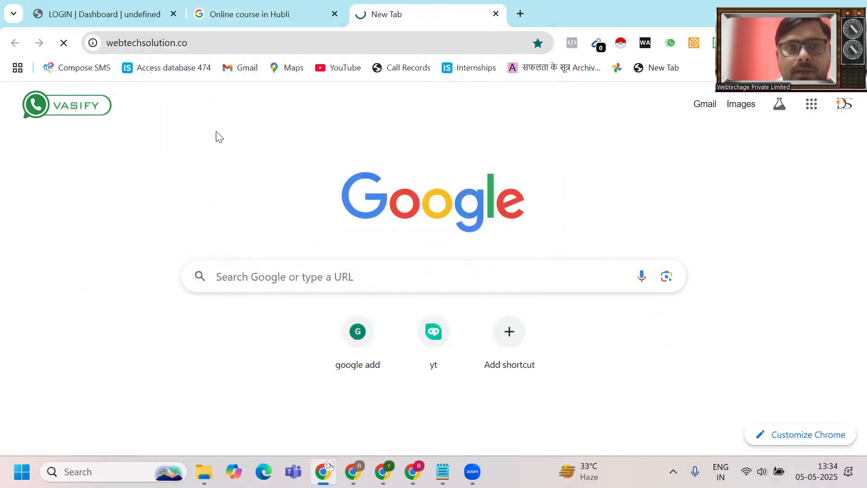
click(210, 47)
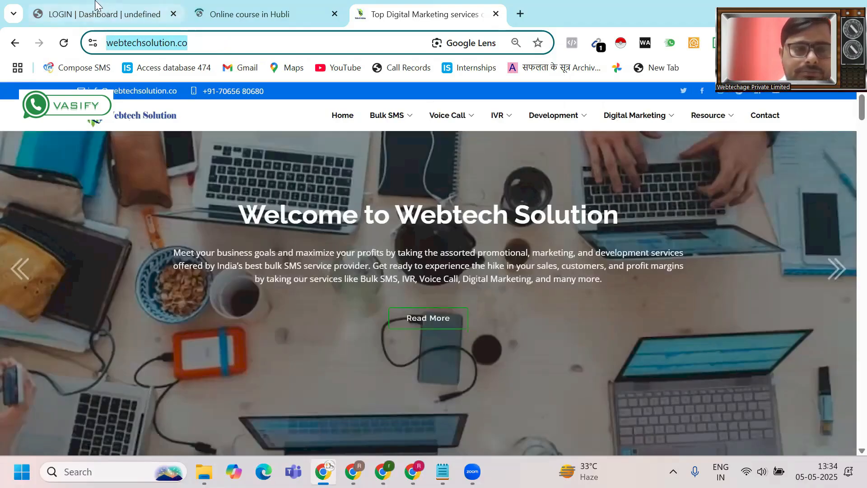
click(96, 6)
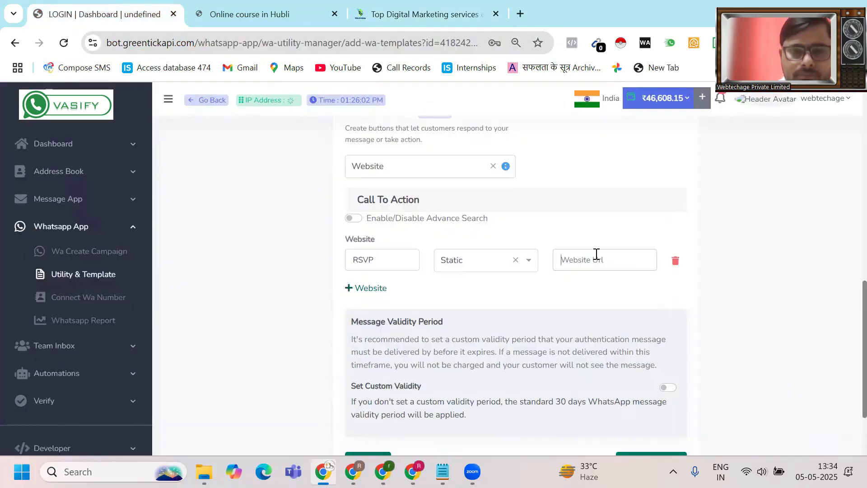
- Paste the webtechsolution.co address as the RSVP button's Website Url
key(ctrl+v)
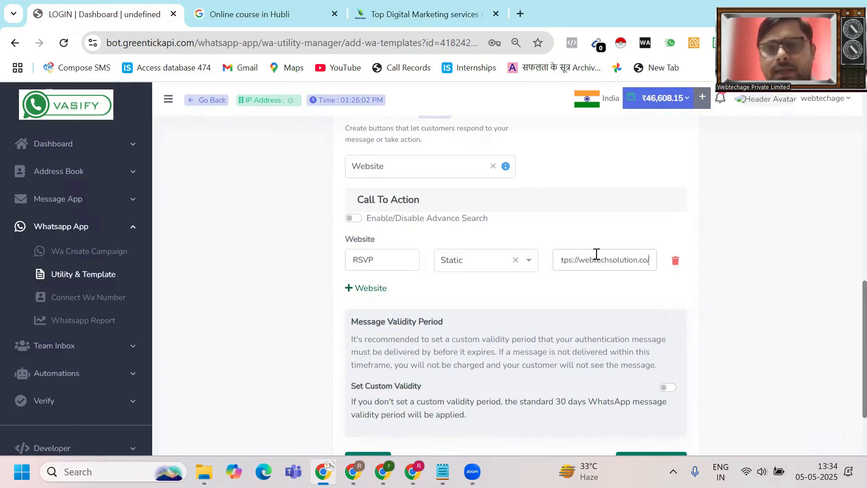
scroll(595, 254, up, 2)
scroll(595, 254, down, 1)
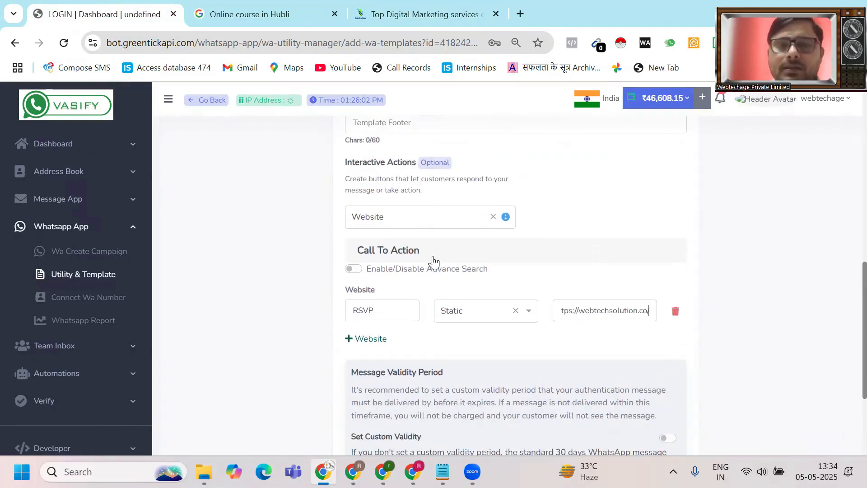
- Add a Phone Number button labelled Call Now with code 91 and the business phone number
click(423, 224)
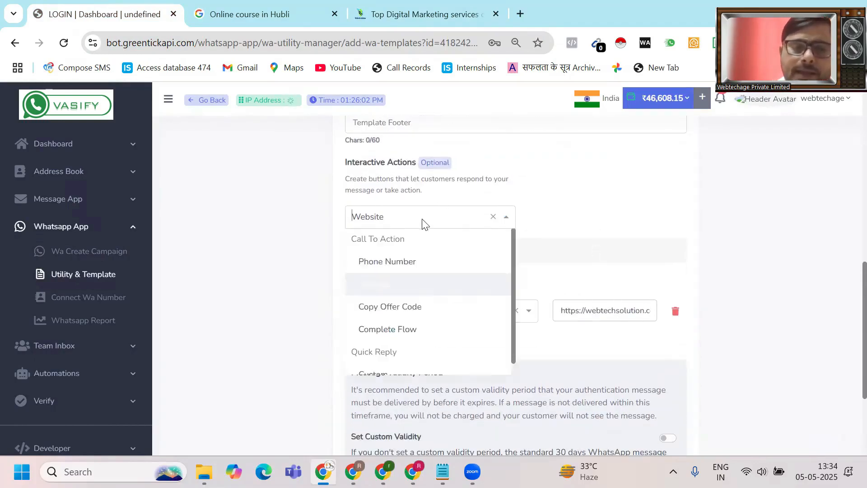
click(406, 263)
scroll(408, 267, down, 2)
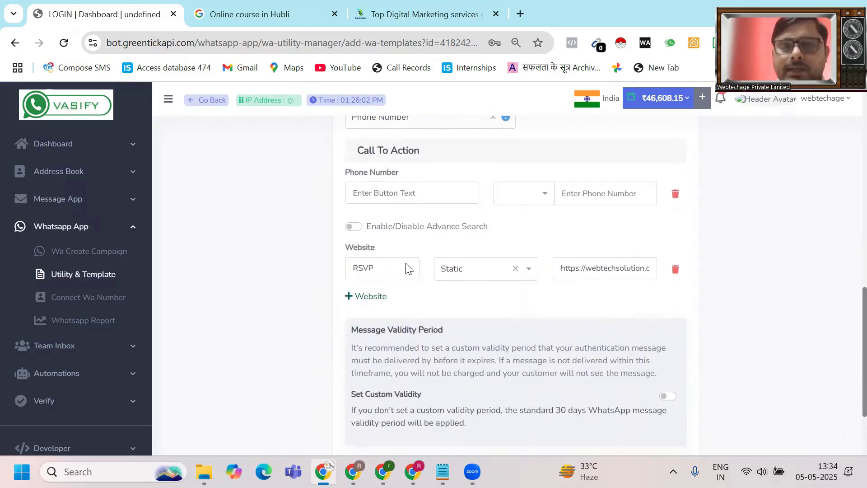
click(403, 195)
text(Call )
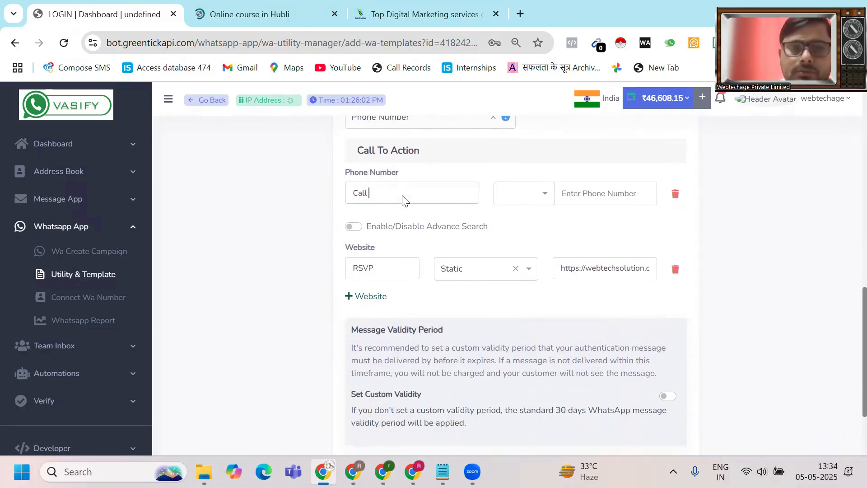
text(Now)
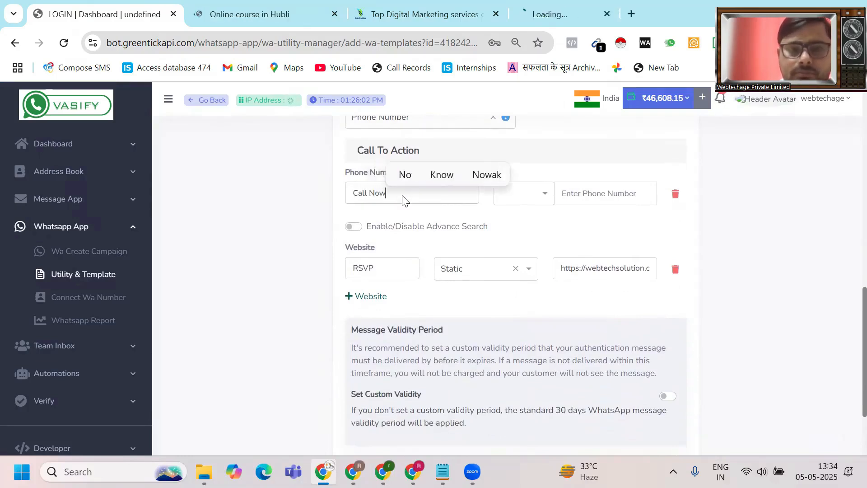
click(538, 196)
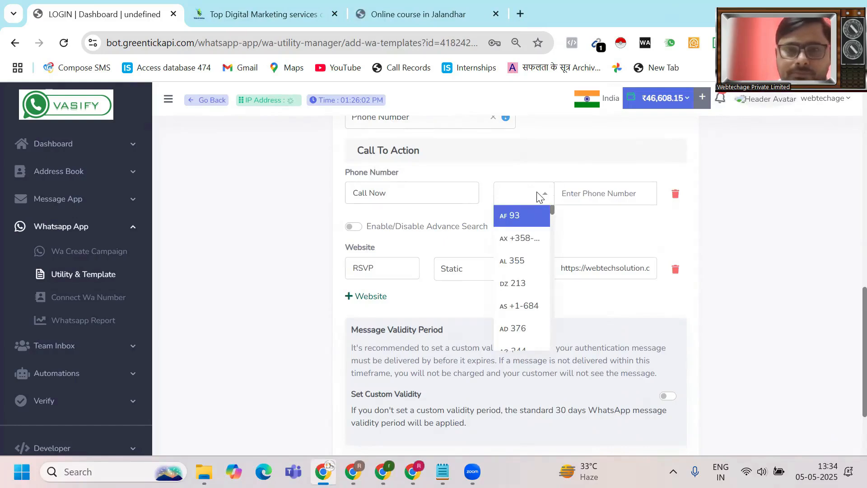
text(91)
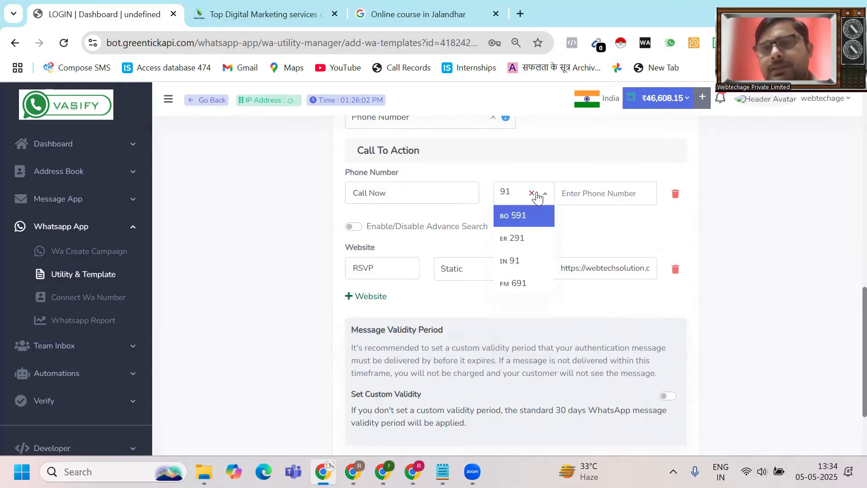
click(615, 198)
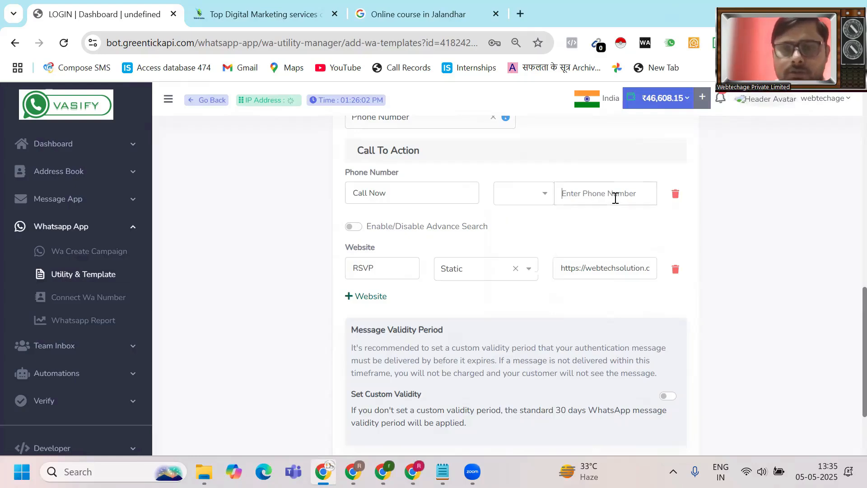
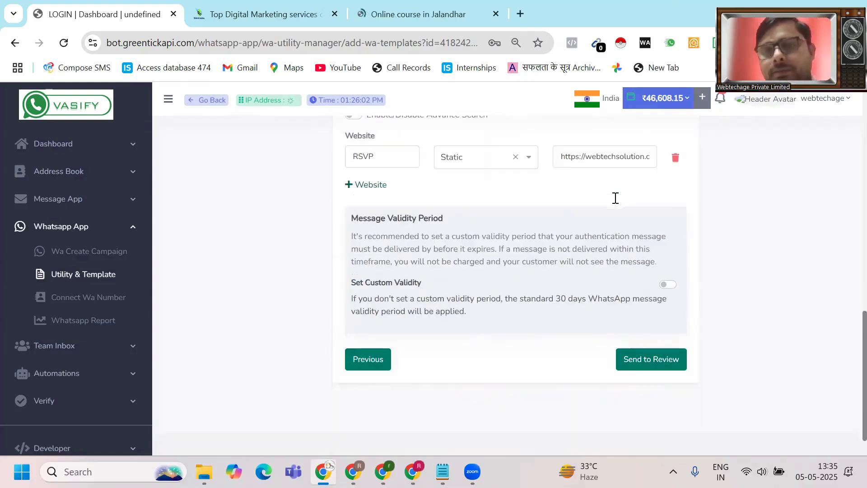
- Send the template to review
scroll(615, 198, down, 3)
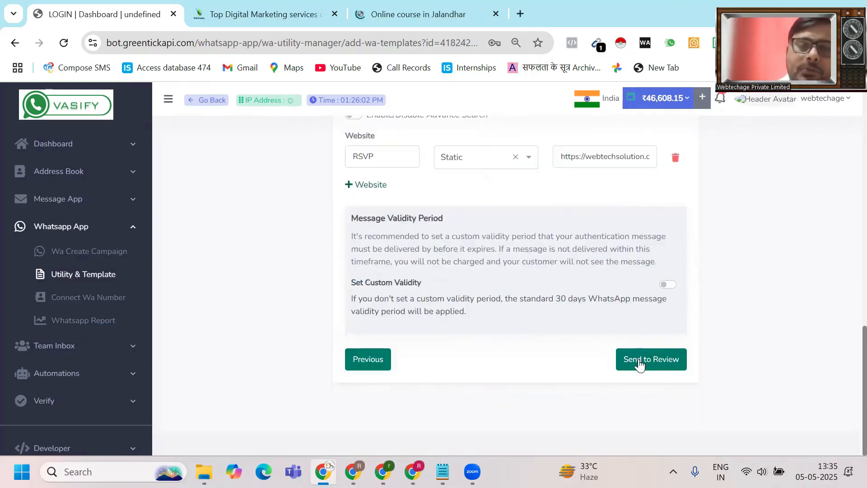
click(641, 362)
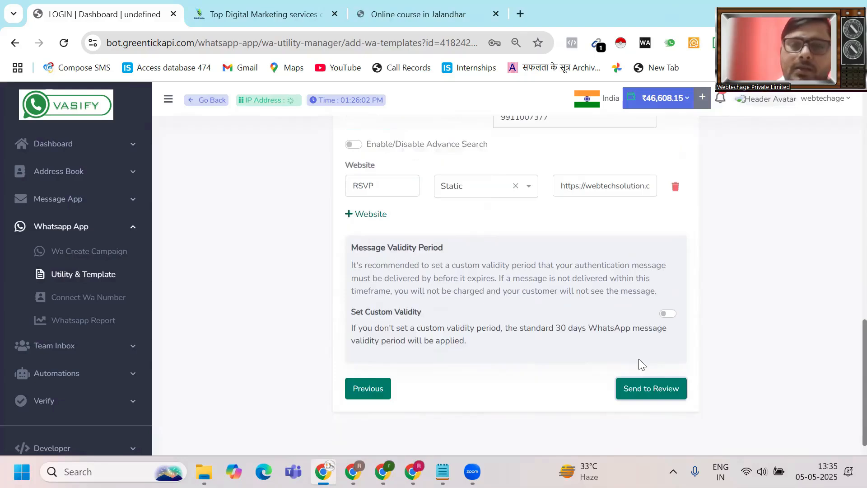
scroll(638, 358, down, 1)
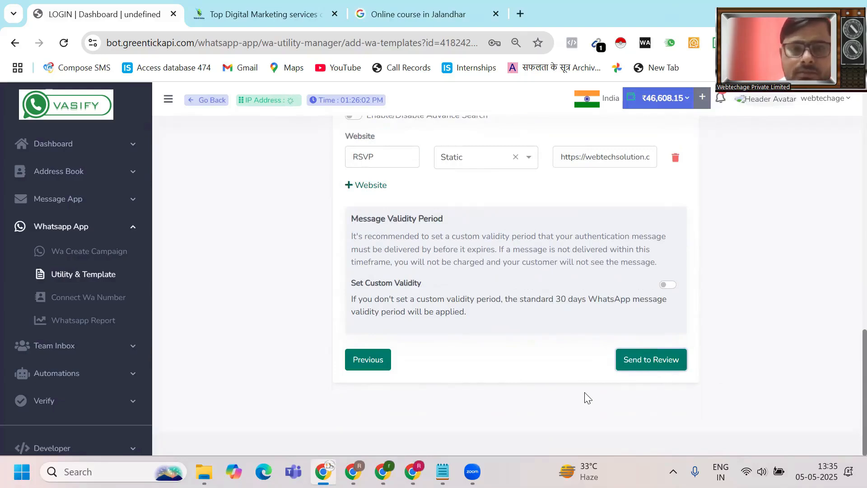
- After another submit attempt, pick IN 91 as the Call Now button's country code
click(648, 359)
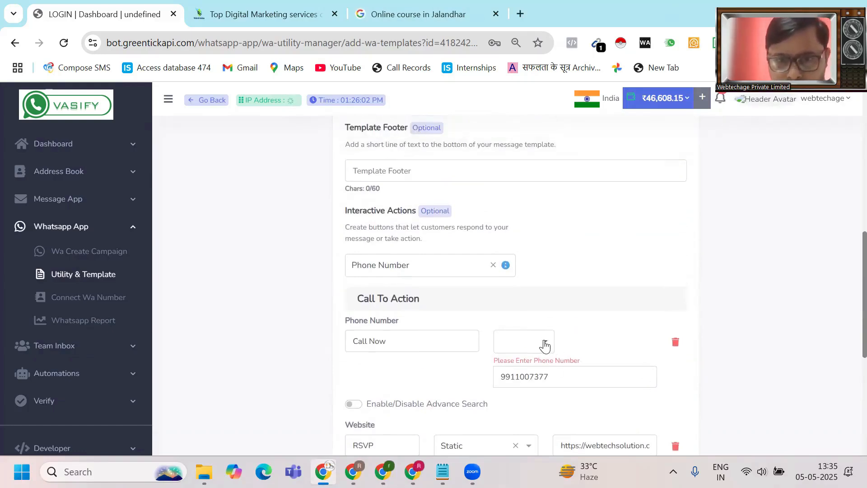
click(545, 346)
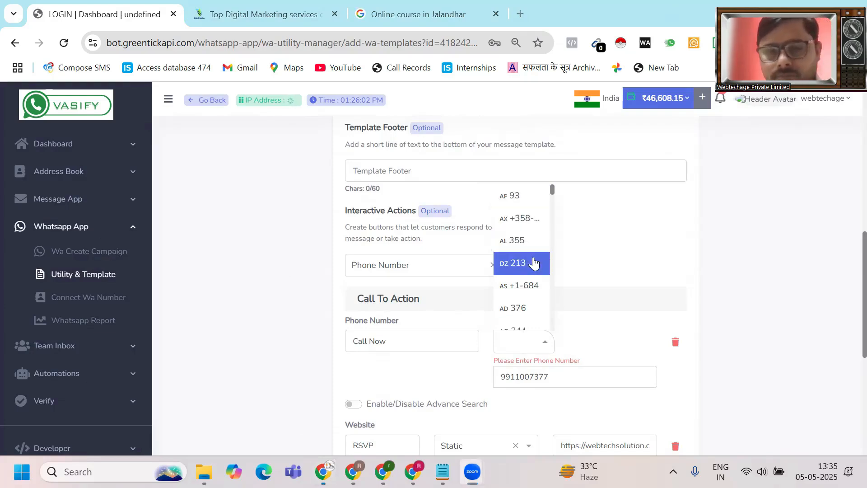
scroll(533, 263, down, 20)
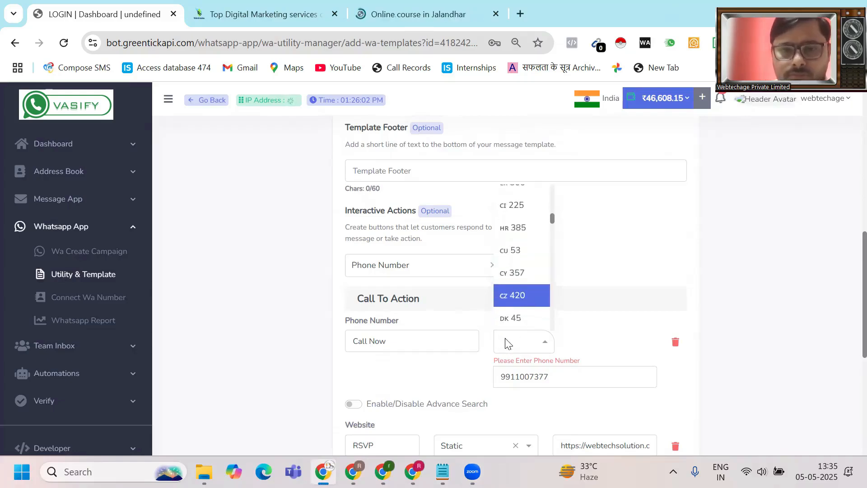
text(91)
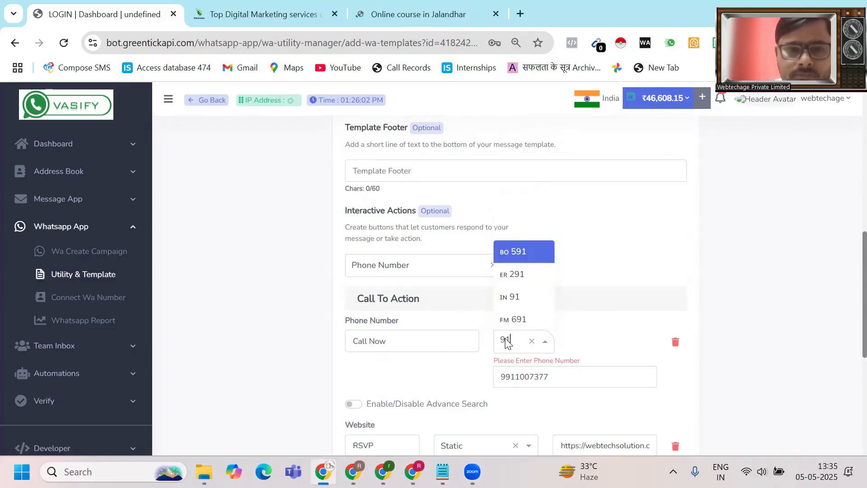
click(521, 305)
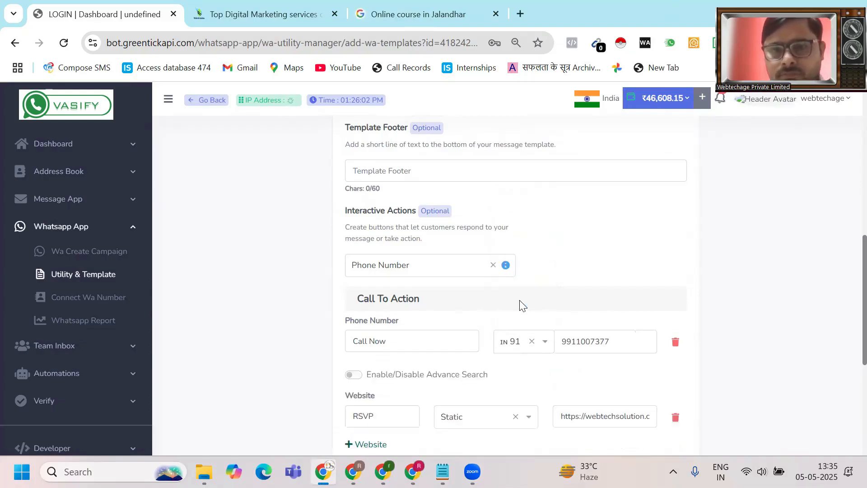
scroll(519, 300, down, 5)
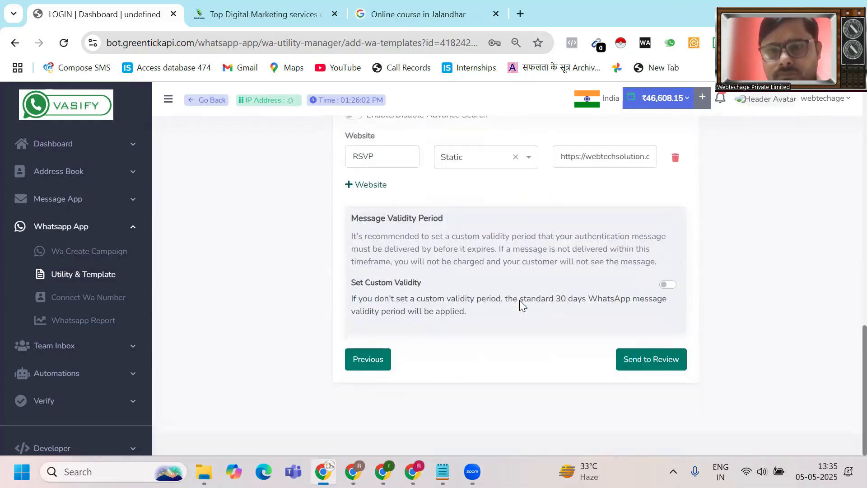
- After the Invalid Mobile Number error, delete the Call Now phone row and resubmit the template
click(658, 370)
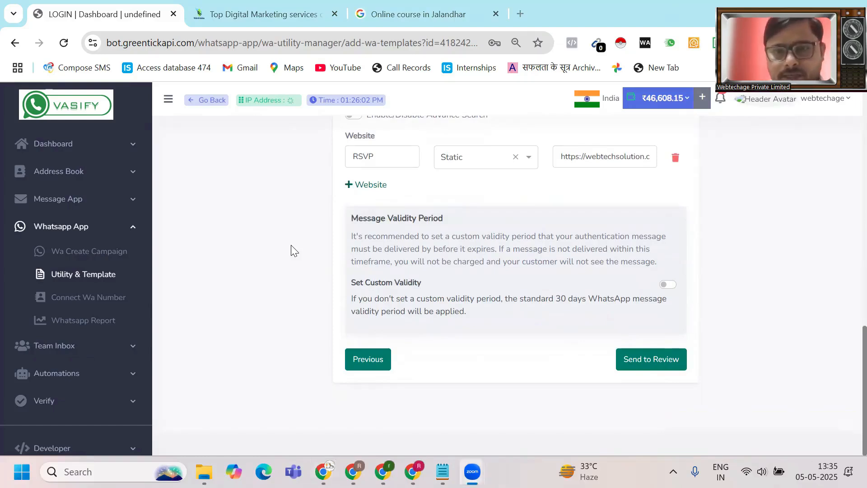
scroll(290, 251, up, 3)
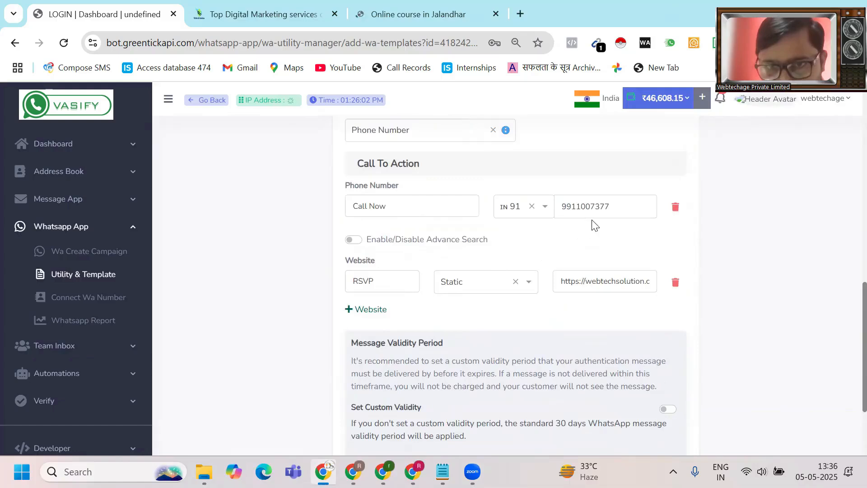
click(675, 207)
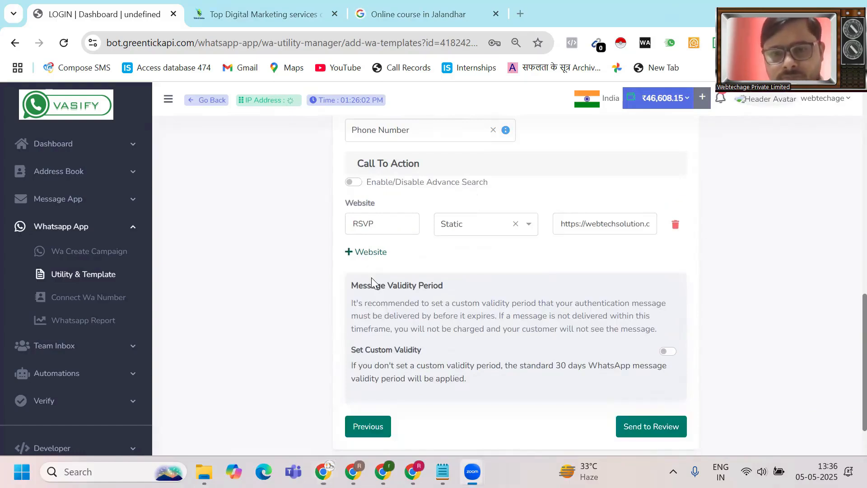
click(634, 424)
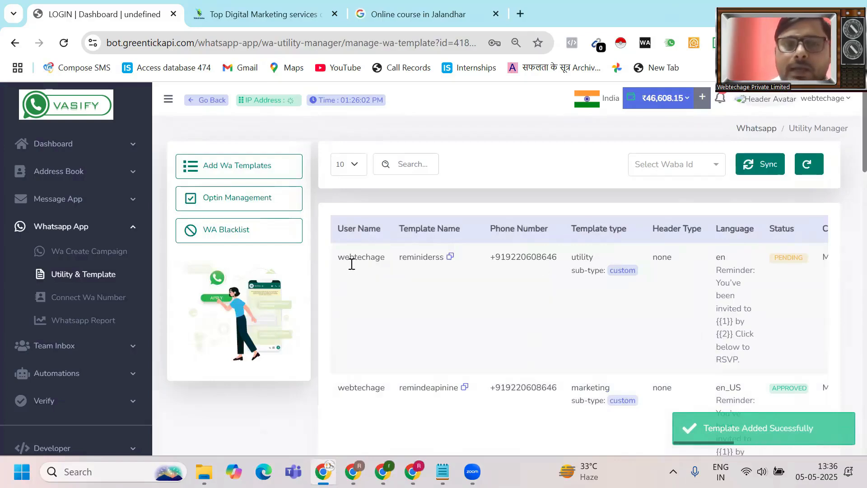
- Dismiss the template-added notification and show page 2 of the template list
click(334, 451)
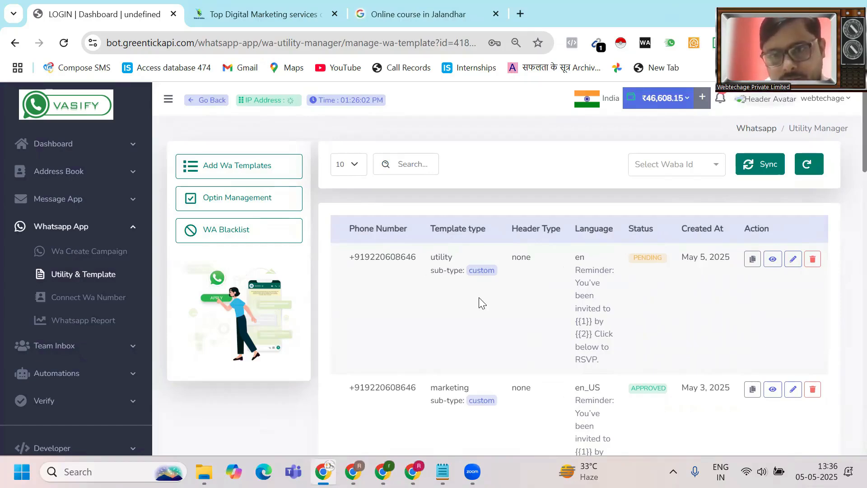
scroll(482, 302, down, 15)
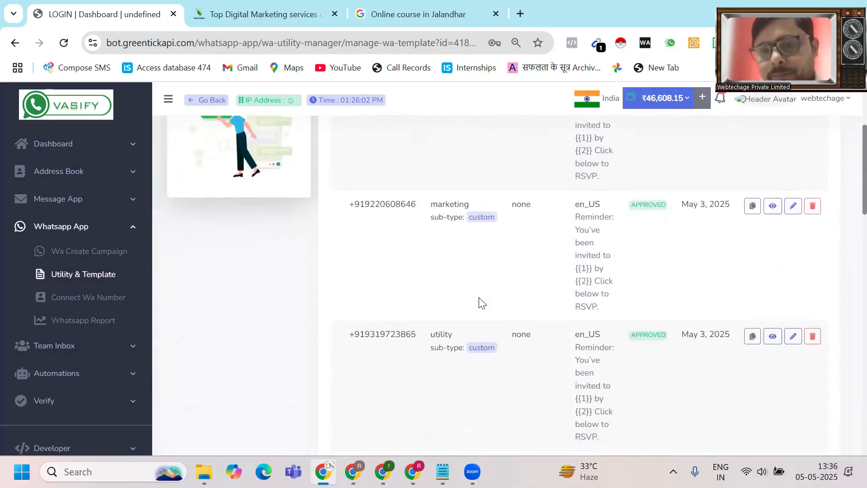
scroll(481, 303, down, 5)
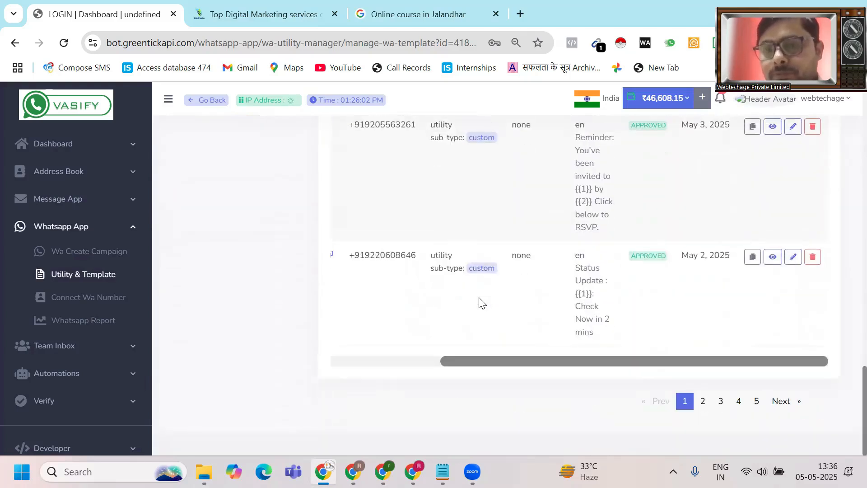
click(704, 401)
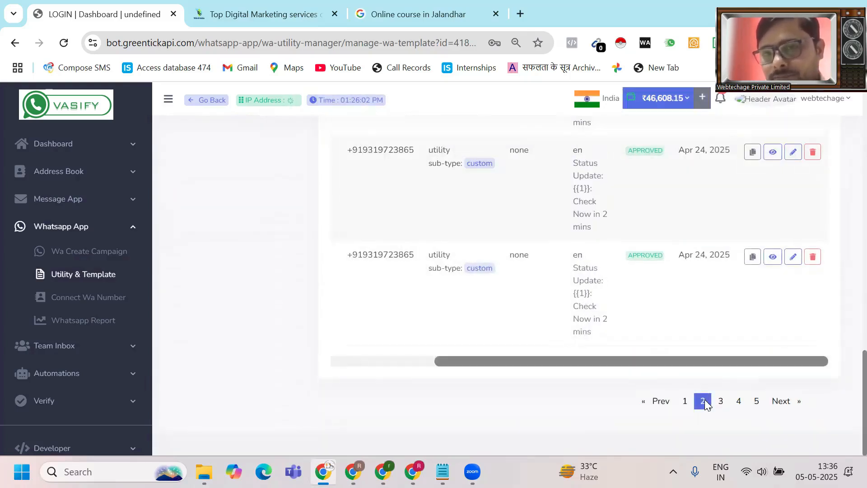
scroll(705, 402, up, 4)
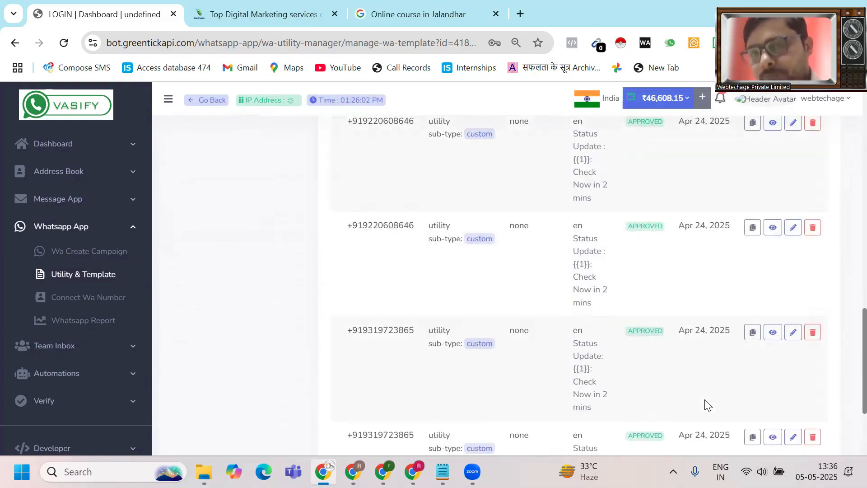
scroll(705, 404, up, 10)
scroll(705, 404, down, 6)
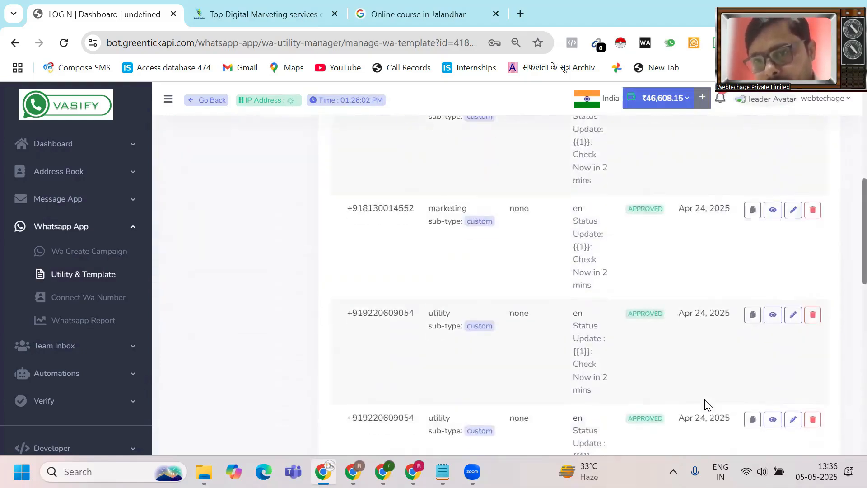
scroll(705, 400, down, 7)
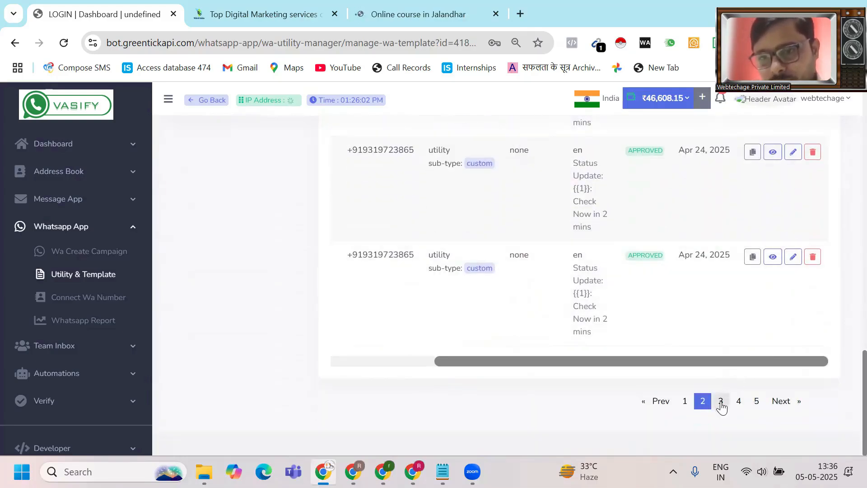
- Show page 3 of the template list and scroll through its templates
click(720, 402)
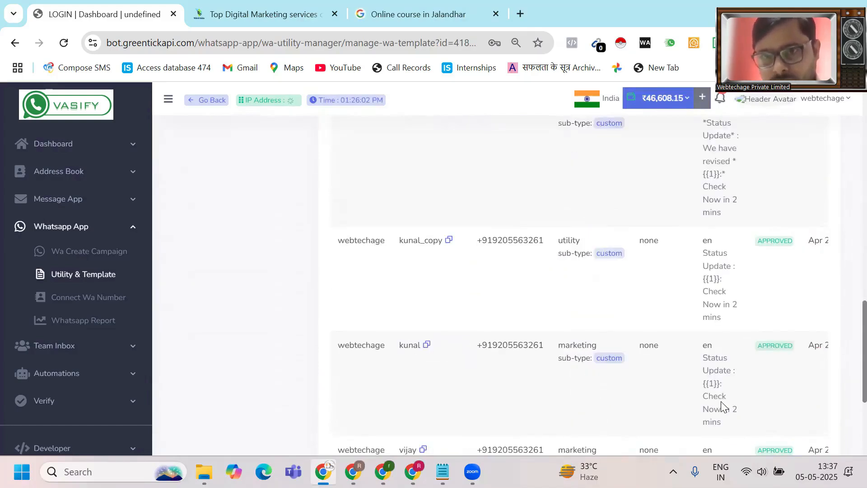
scroll(720, 407, up, 2)
scroll(721, 406, right, 3)
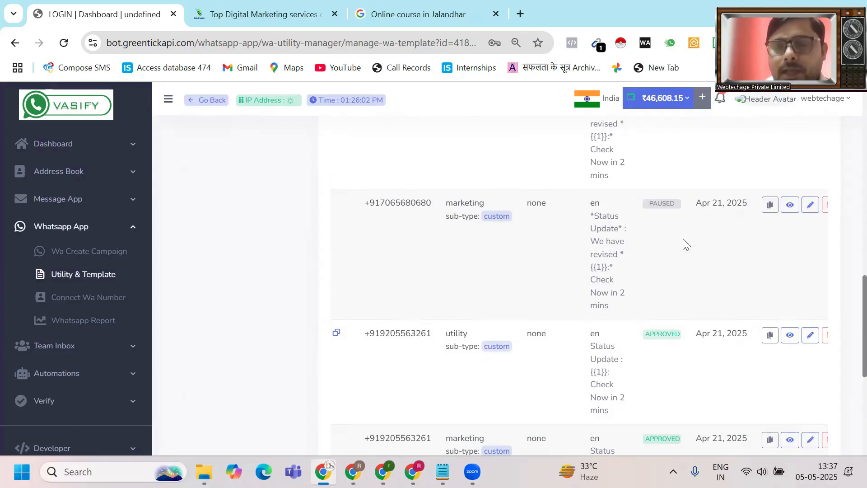
scroll(847, 145, up, 5)
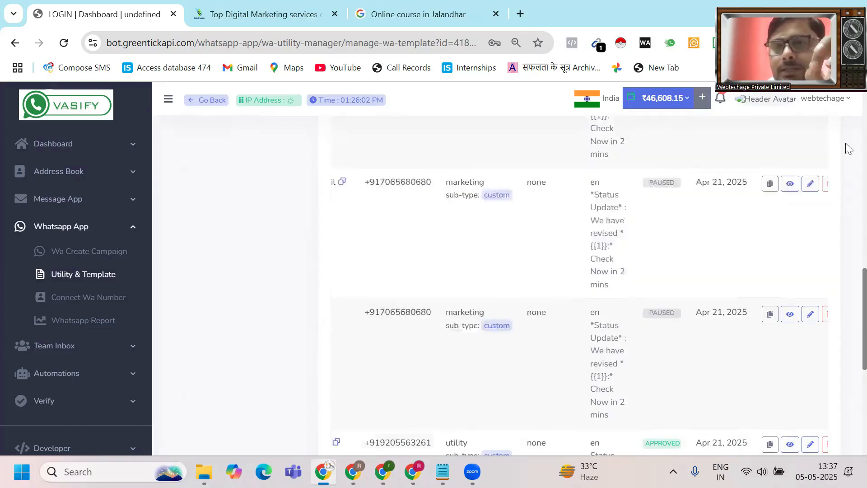
scroll(848, 146, up, 5)
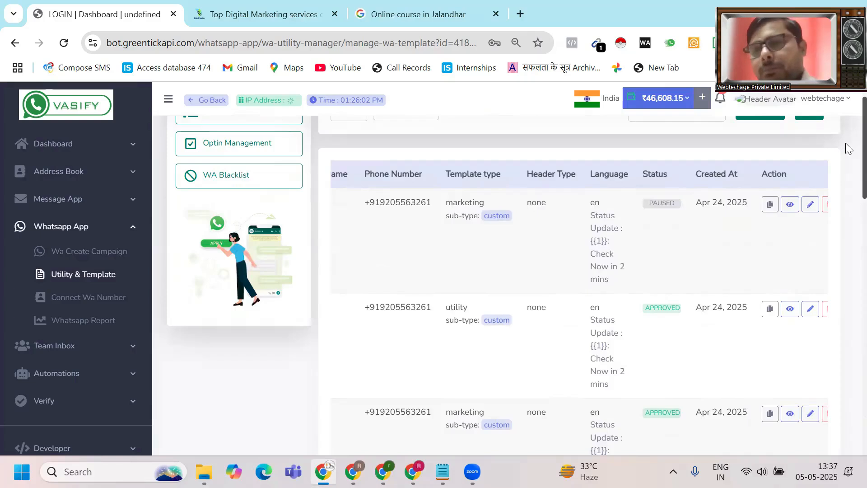
scroll(847, 145, down, 1)
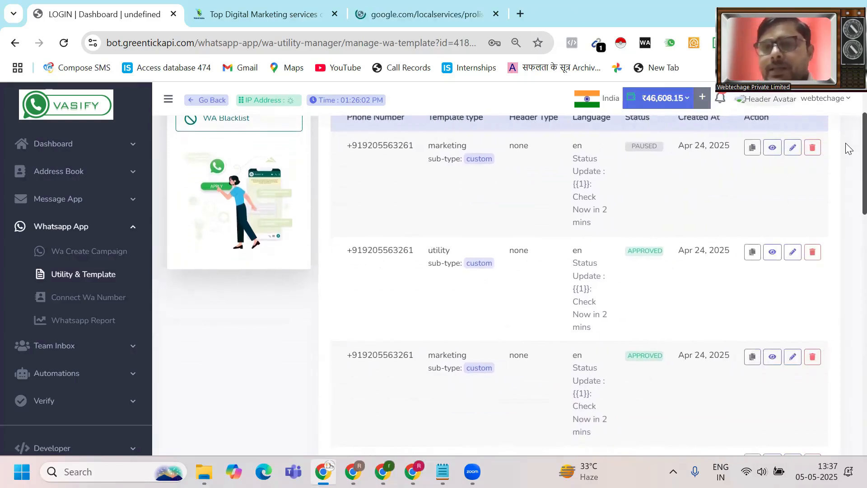
click(751, 252)
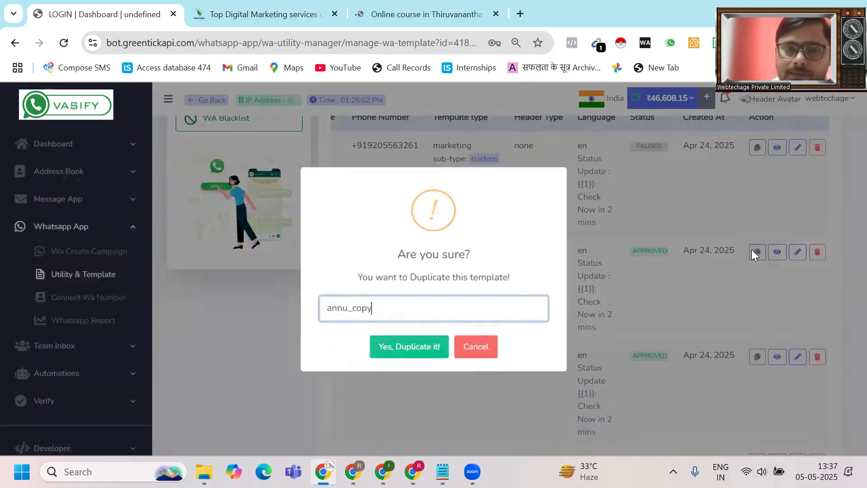
click(401, 350)
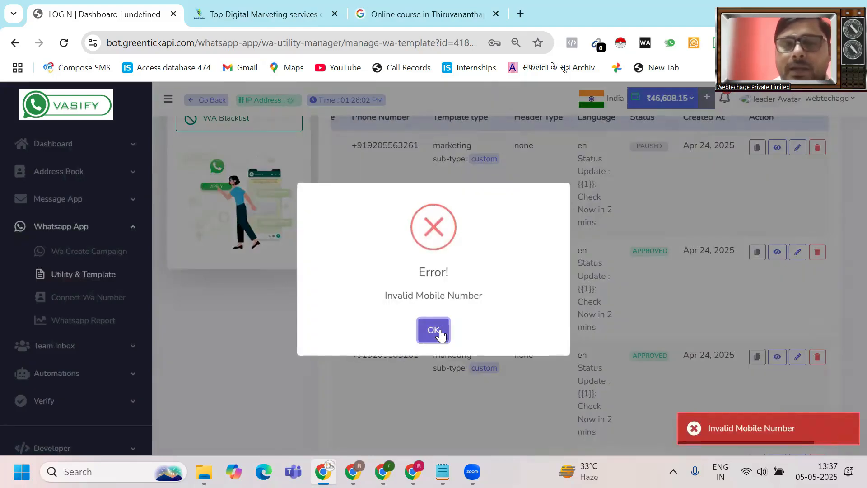
click(433, 331)
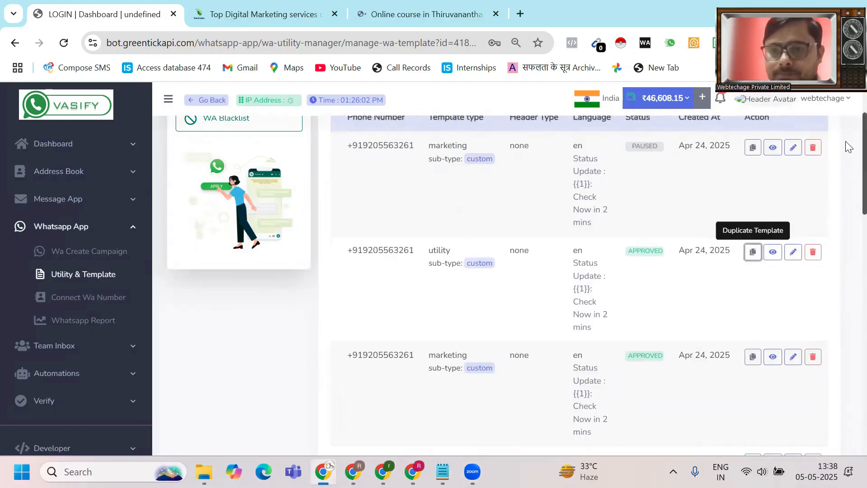
- Return to page 1 of the templates, headed by the pending May 5, 2025 utility template
scroll(848, 411, down, 5)
scroll(848, 411, down, 3)
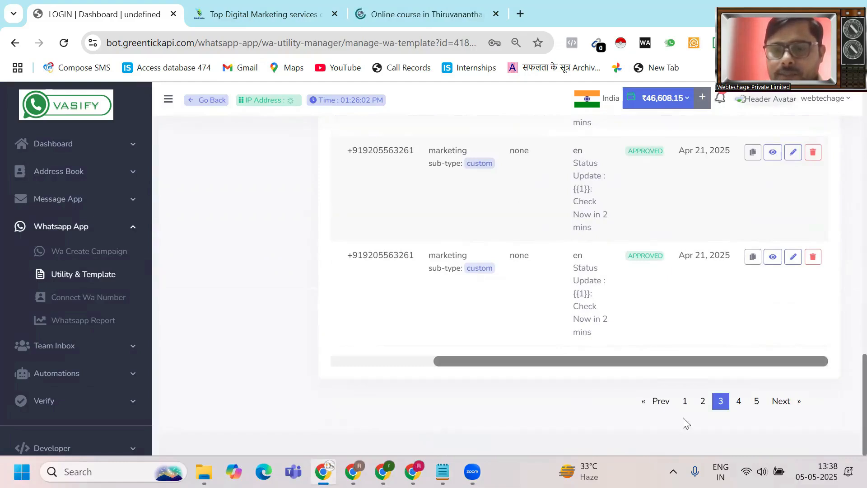
click(684, 402)
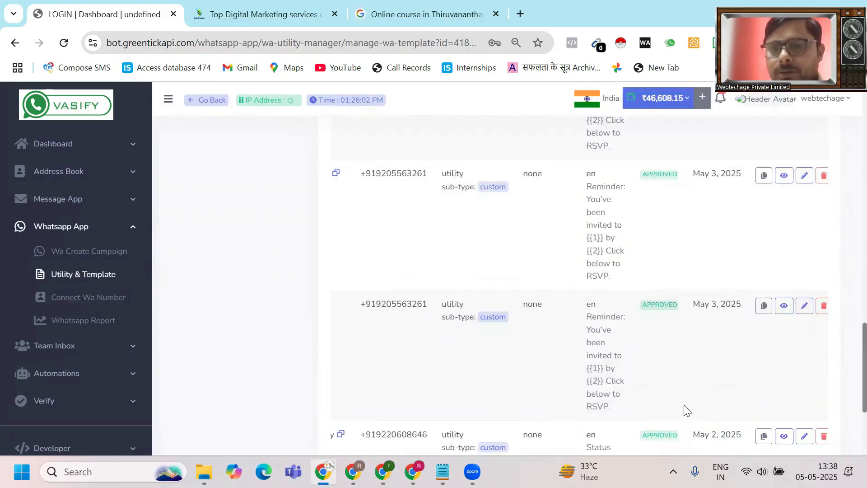
scroll(687, 411, up, 10)
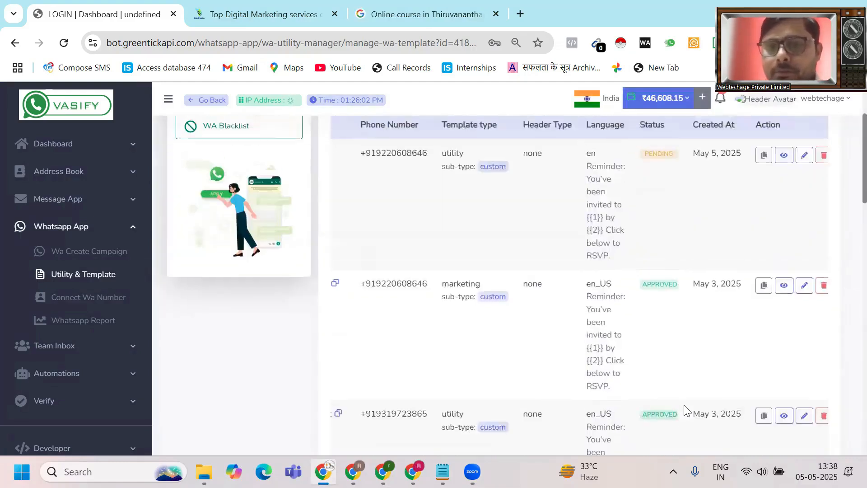
scroll(686, 411, down, 6)
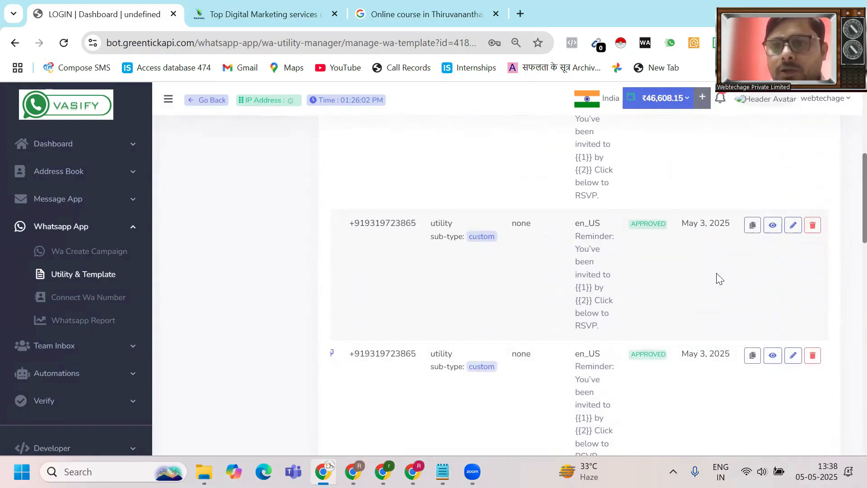
- Duplicate the May 3 utility template as remindeapieight_copy and acknowledge the Copied! message
click(752, 225)
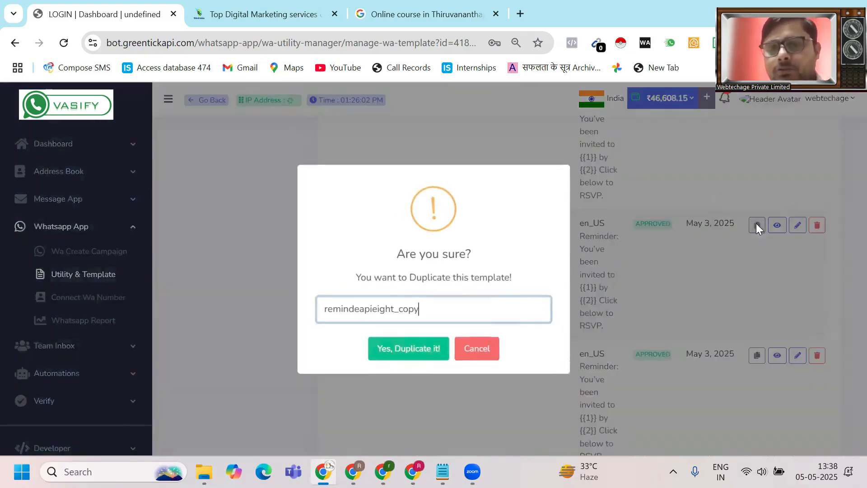
click(415, 352)
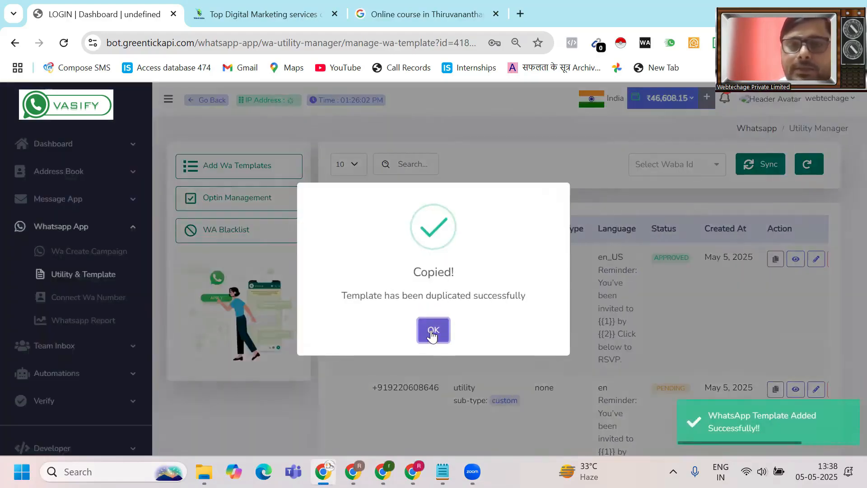
click(434, 332)
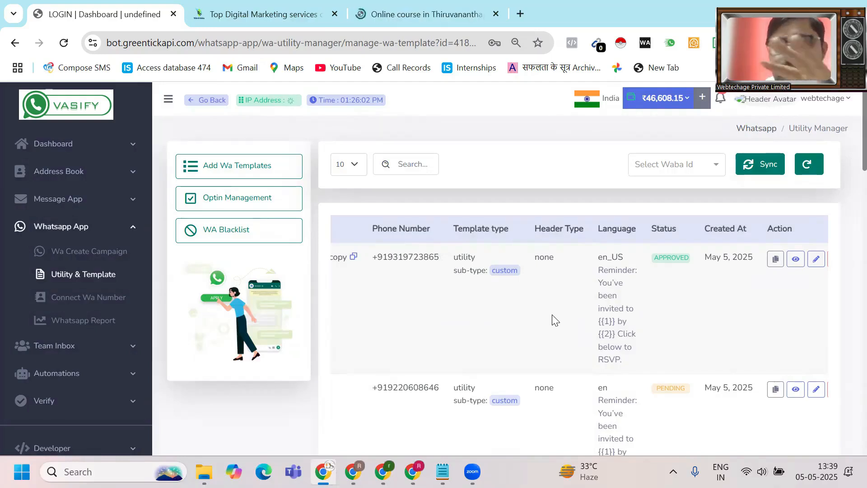
click(111, 296)
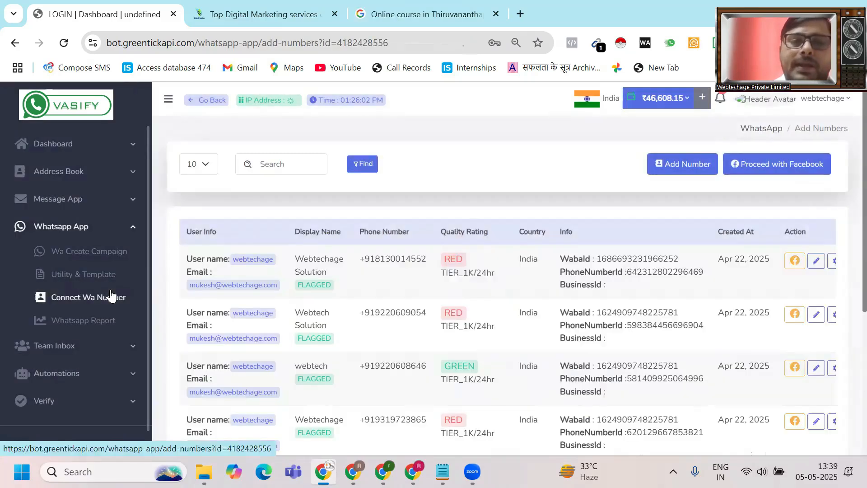
scroll(111, 296, down, 1)
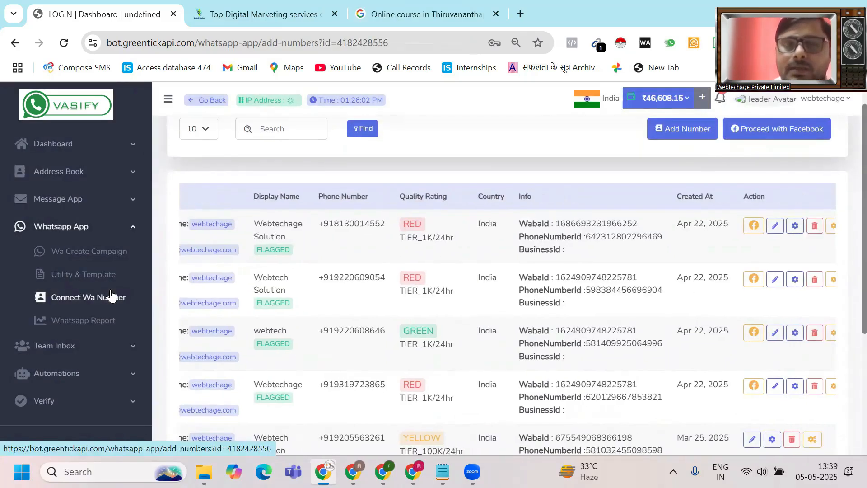
scroll(111, 296, down, 4)
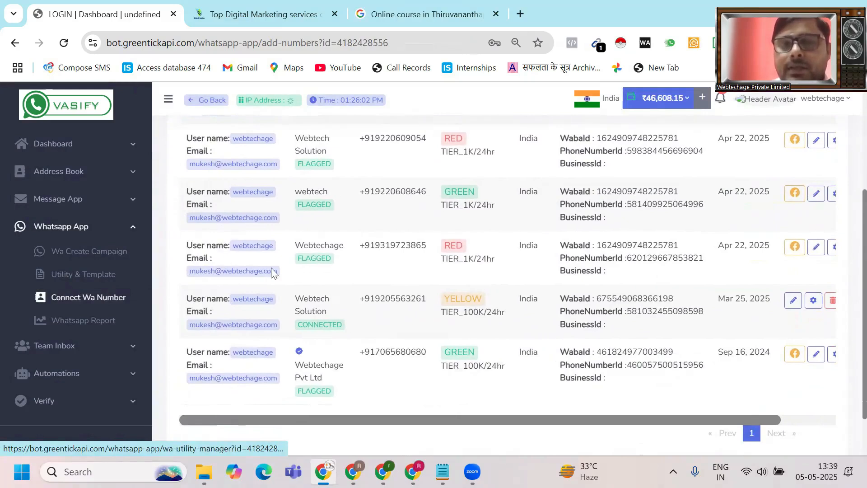
scroll(360, 348, down, 2)
scroll(361, 352, right, 1)
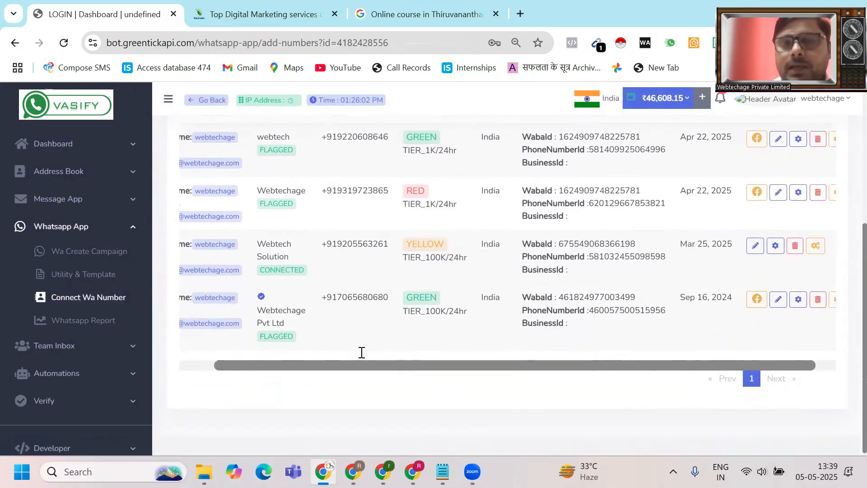
scroll(362, 352, left, 1)
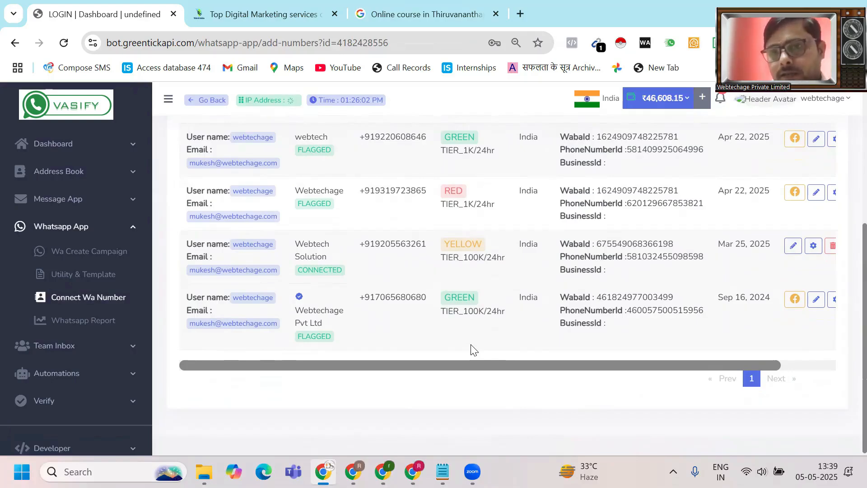
scroll(471, 349, up, 5)
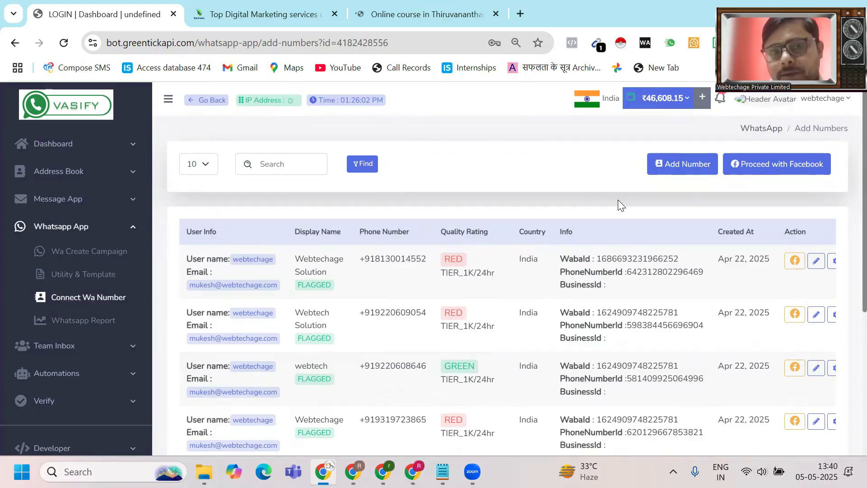
- Scroll through the Utility & Template list, including the remindeapieight_copy duplicate
click(69, 284)
scroll(563, 374, right, 2)
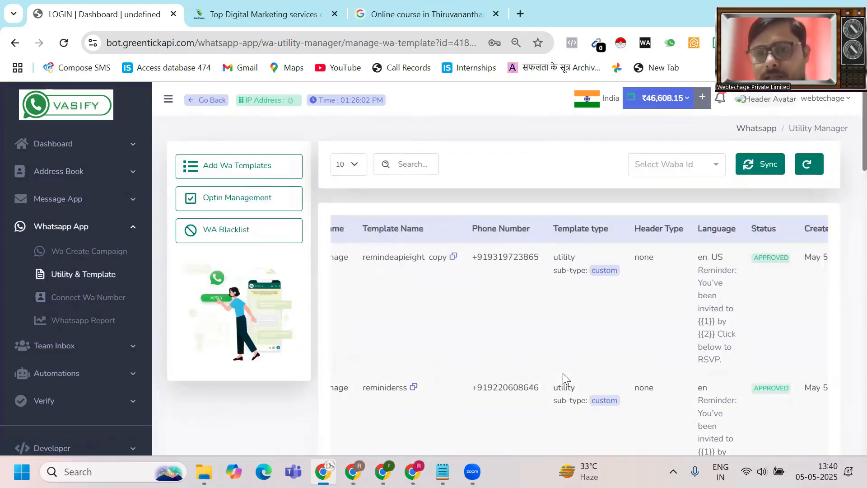
scroll(563, 373, left, 1)
scroll(563, 373, down, 3)
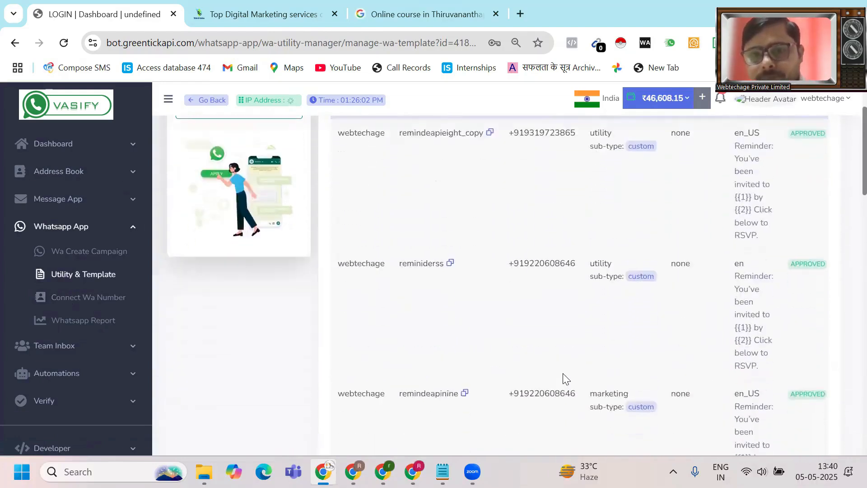
scroll(563, 378, down, 6)
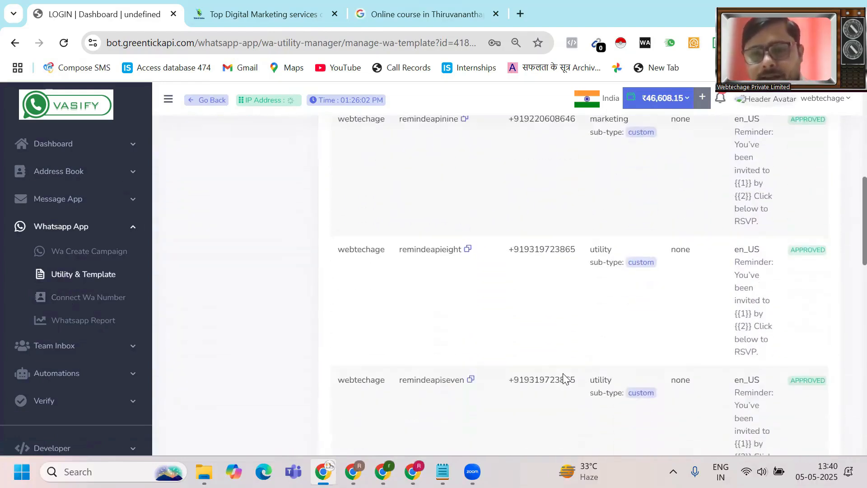
scroll(563, 379, down, 5)
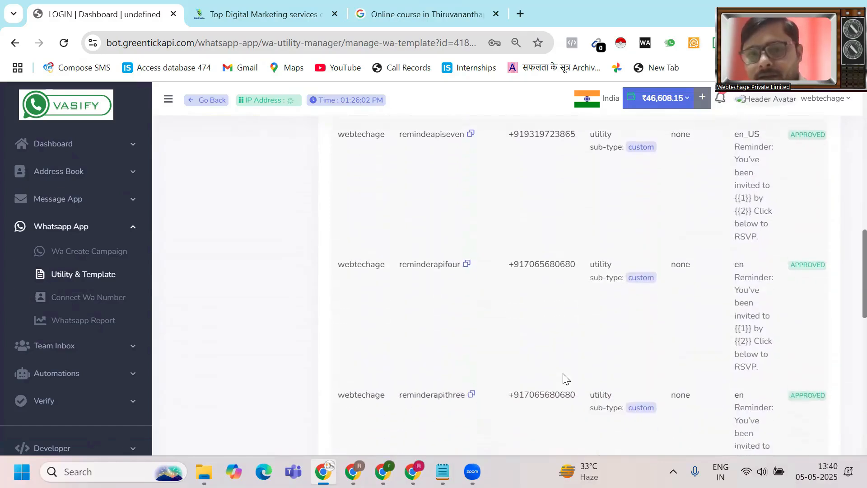
scroll(563, 379, down, 4)
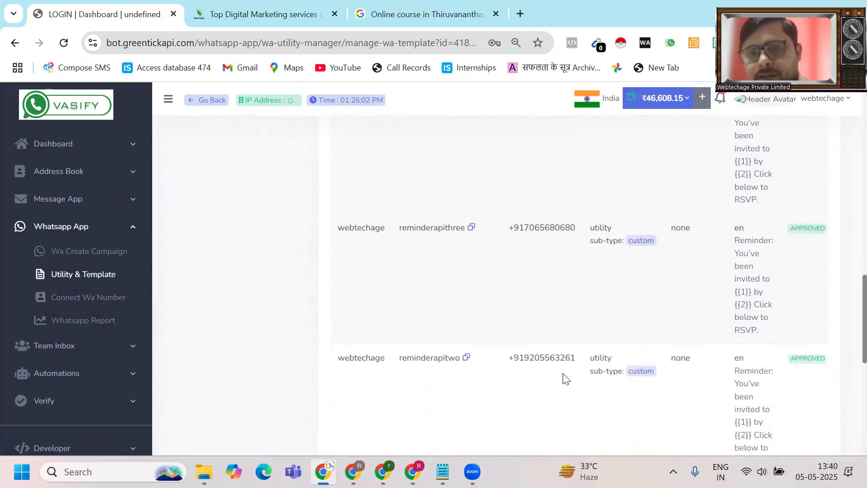
scroll(563, 378, up, 10)
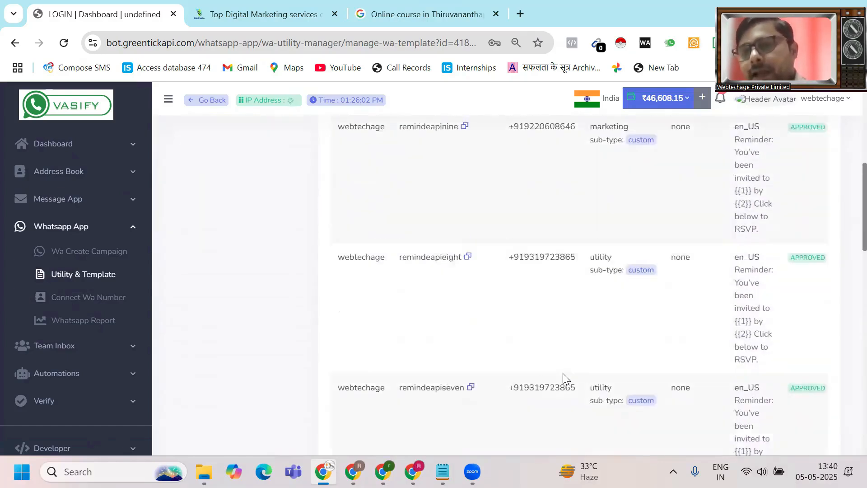
scroll(563, 377, down, 5)
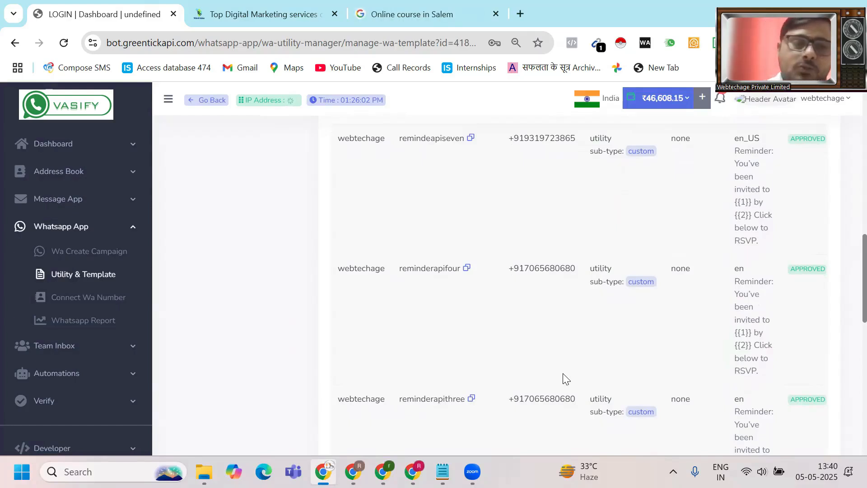
- Visit the connected WhatsApp numbers page, then expand the Dashboard menu in the sidebar
click(97, 300)
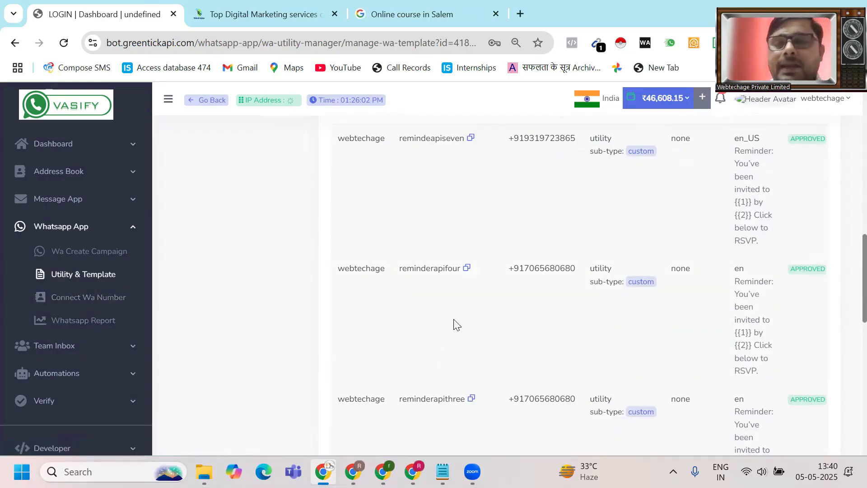
click(59, 151)
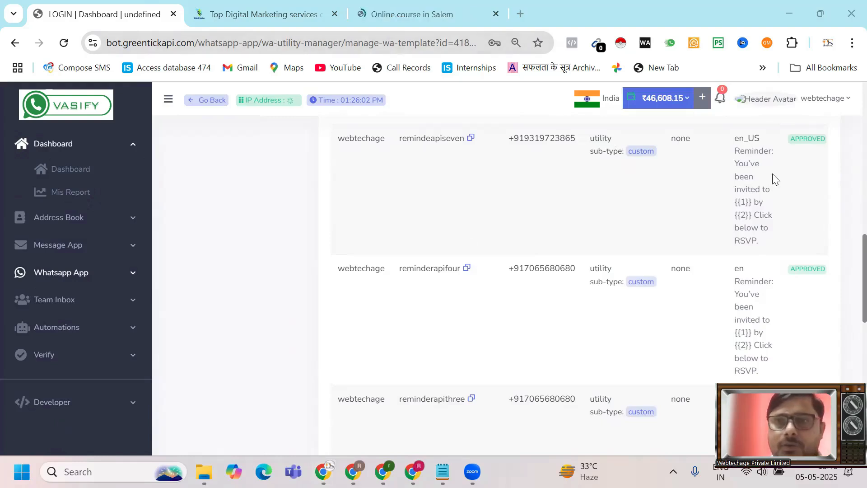
scroll(769, 173, up, 10)
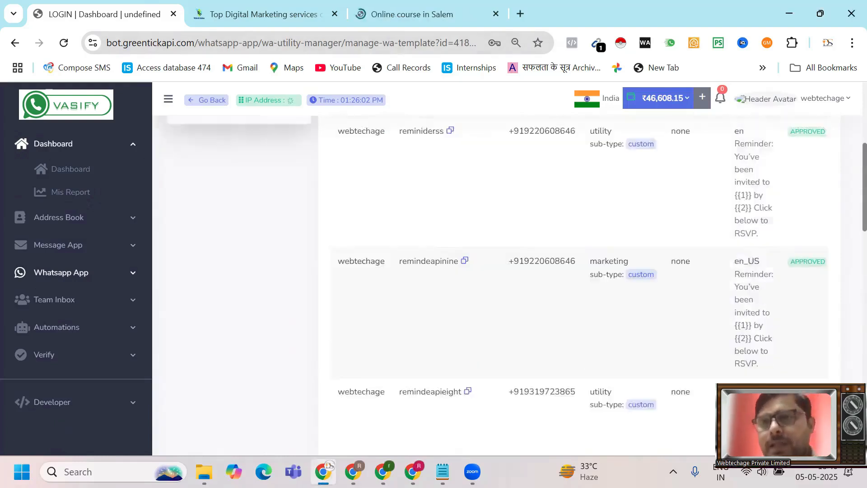
- Log out of the webtechage account and sign back in to the dashboard
click(850, 103)
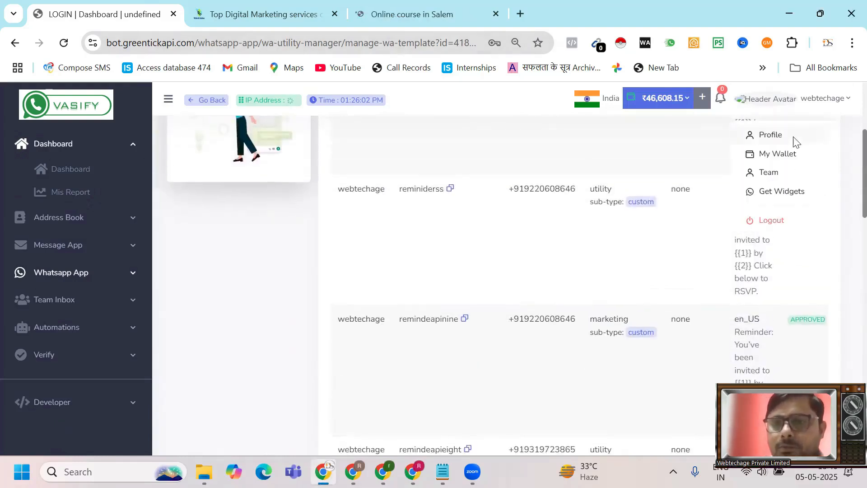
click(770, 221)
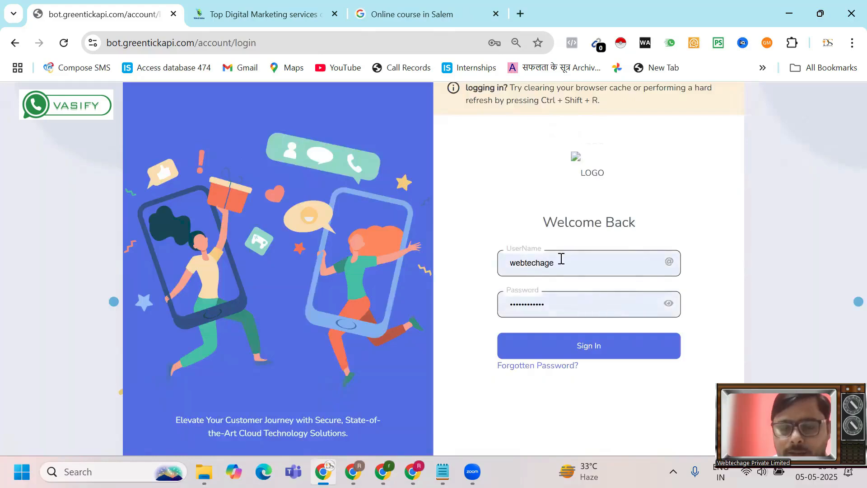
click(572, 347)
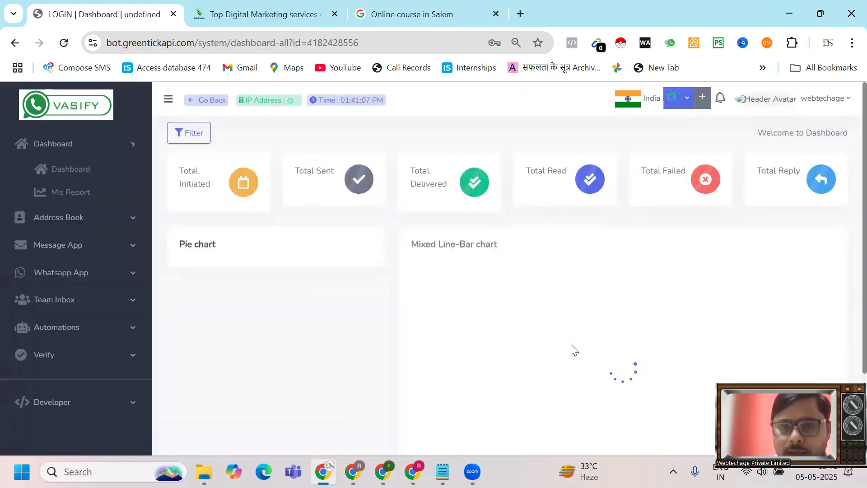
click(106, 273)
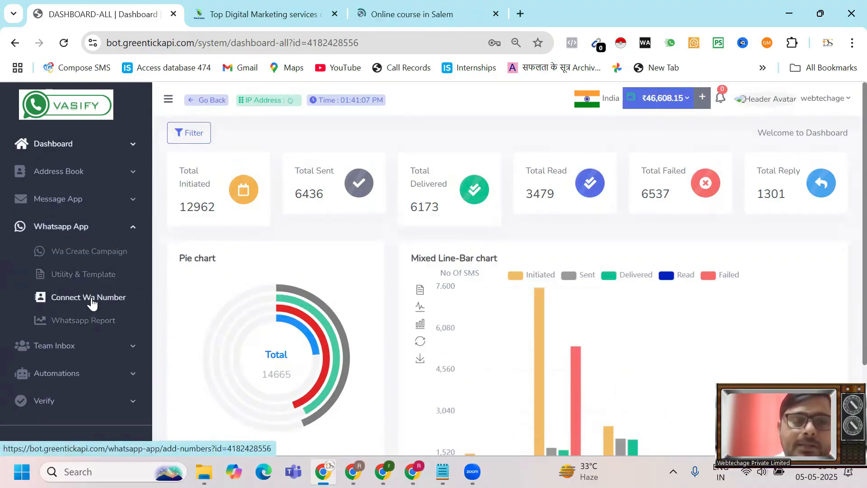
- On Connect Wa Number, use Proceed with Facebook to submit the new mobile number, then close the prompt
click(91, 297)
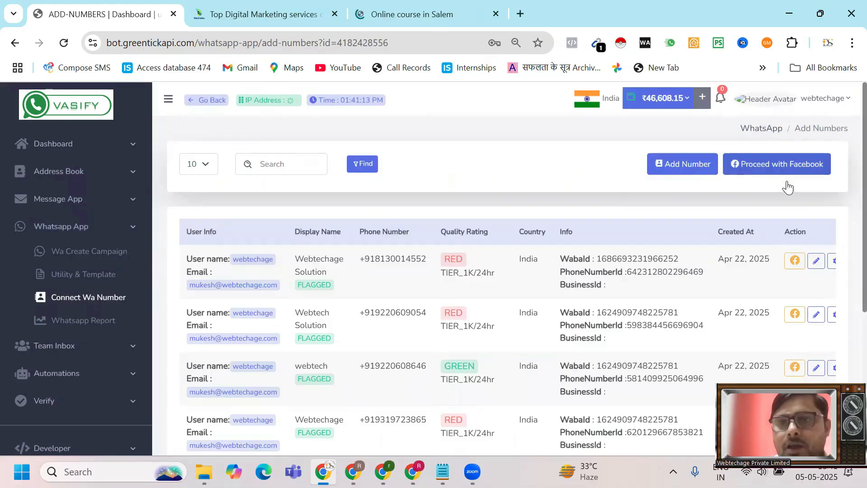
click(775, 168)
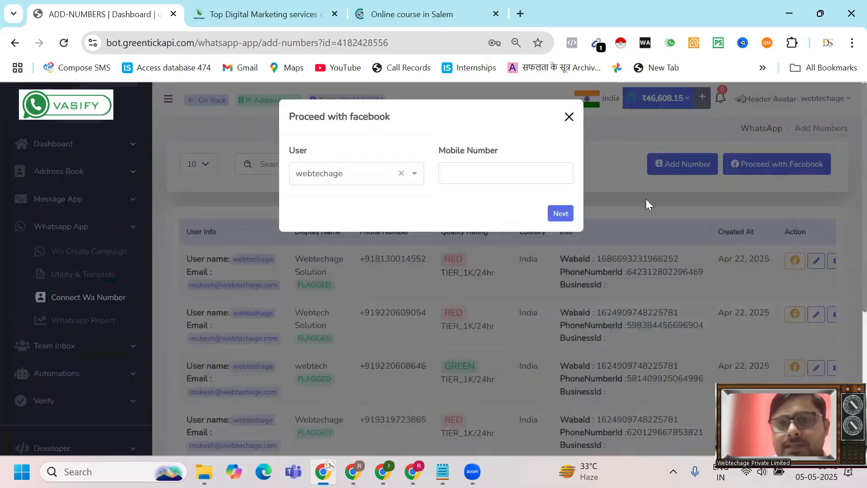
click(500, 170)
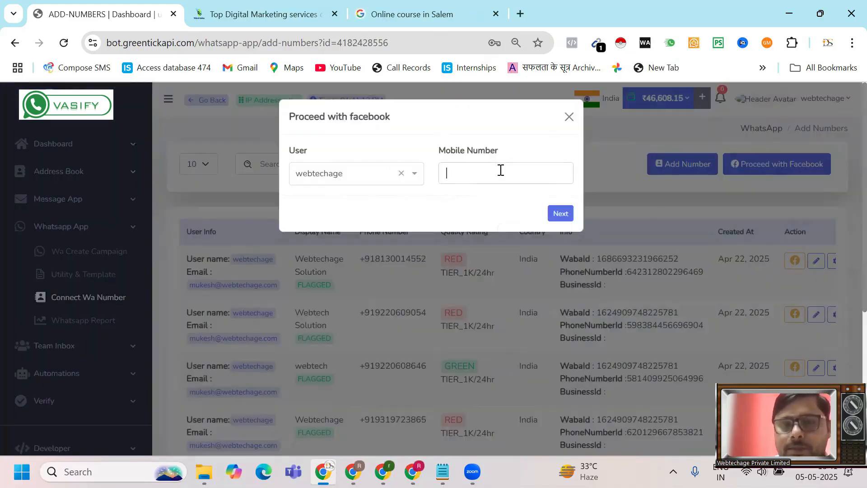
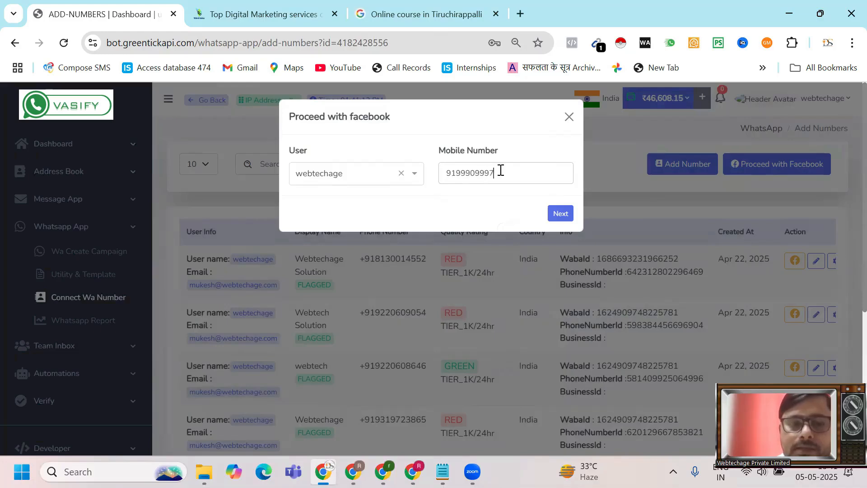
click(559, 214)
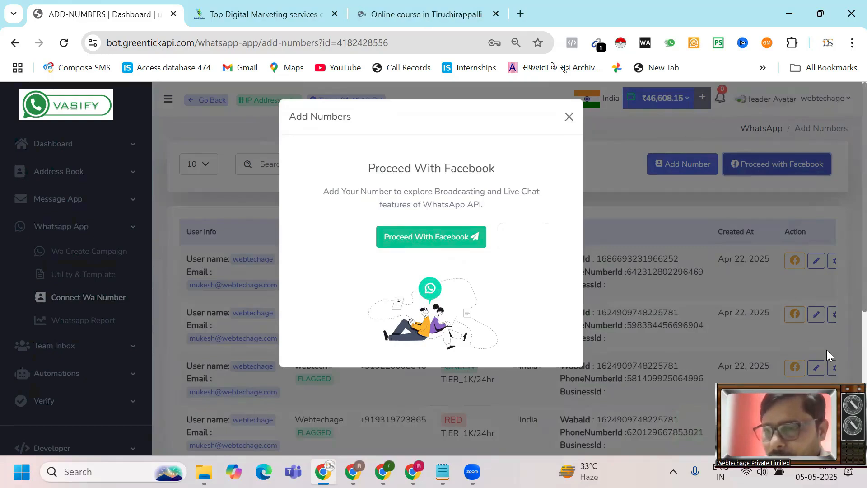
click(568, 117)
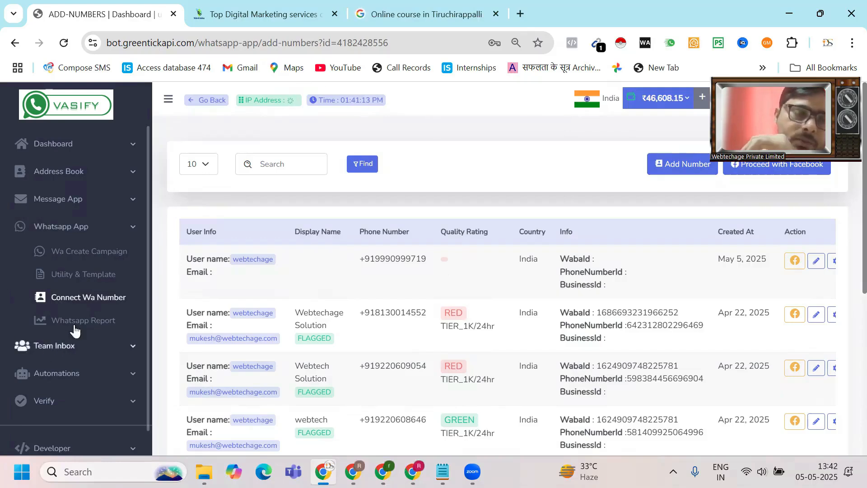
- Open Dashboard > Dashboard for the message totals and charts, then expand Automations
click(62, 151)
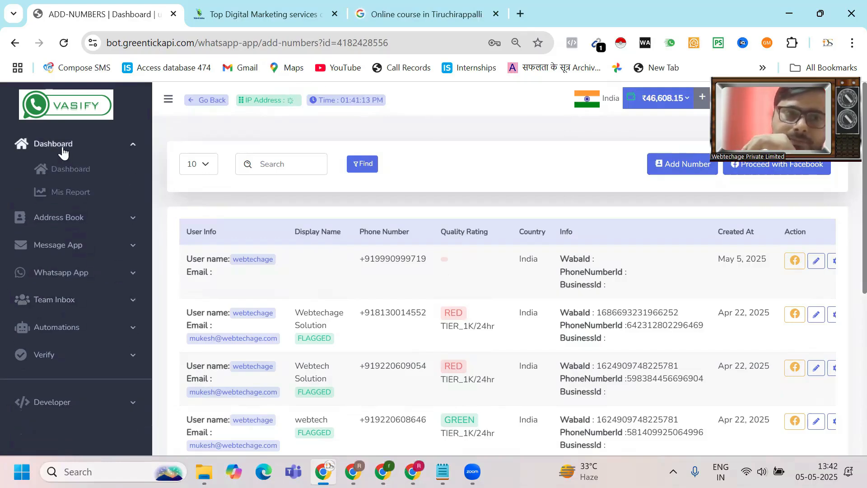
click(71, 181)
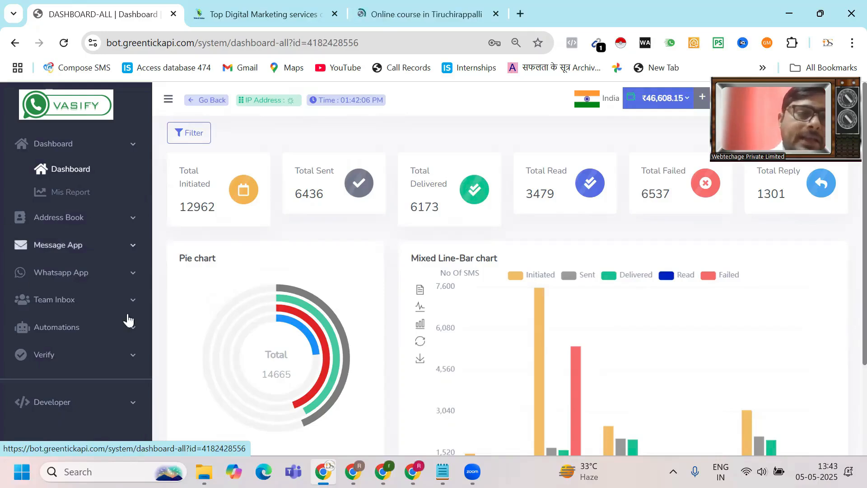
click(54, 329)
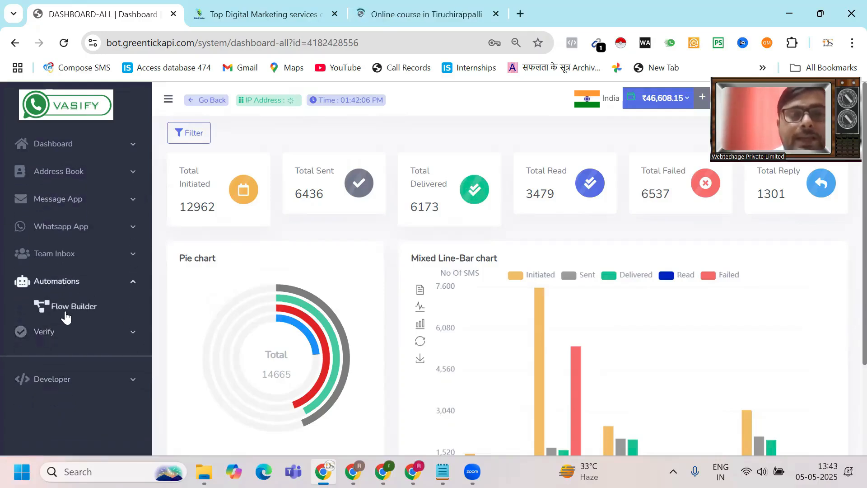